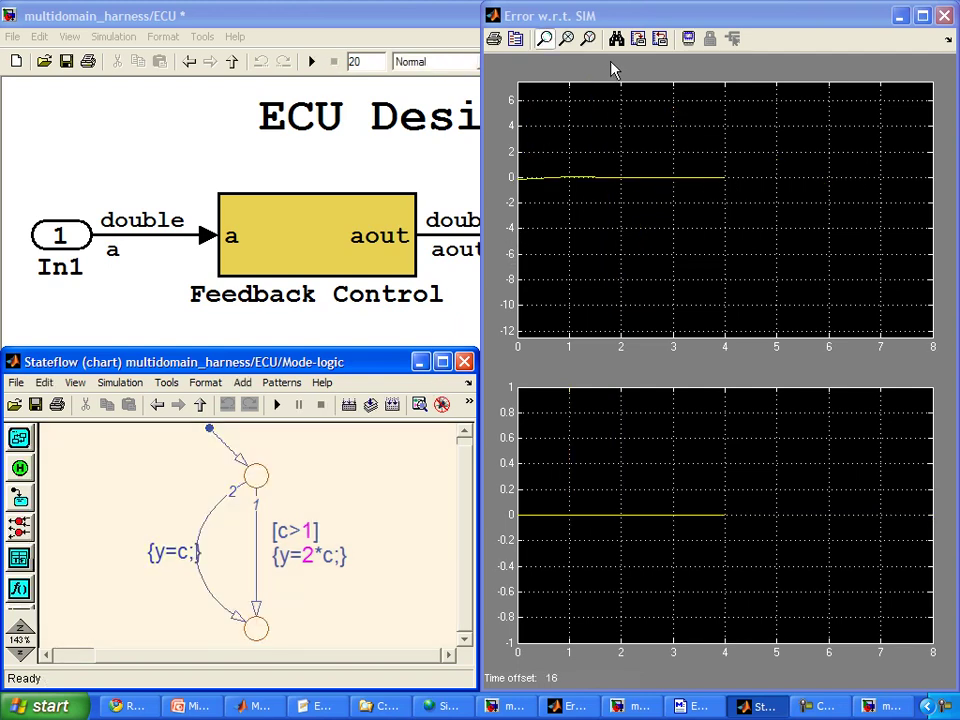
- Autoscale the error scope to show the full 0–20 s run, then bring the ECU Design model forward
{"action": "left_click", "coordinate": [616, 42]}
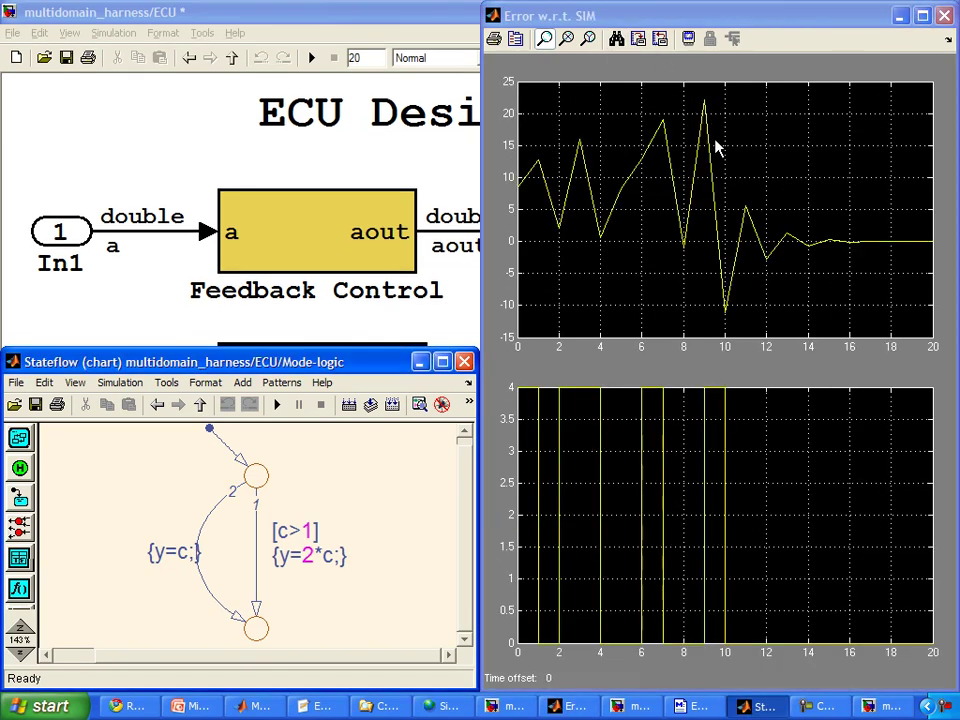
{"action": "left_click", "coordinate": [437, 327]}
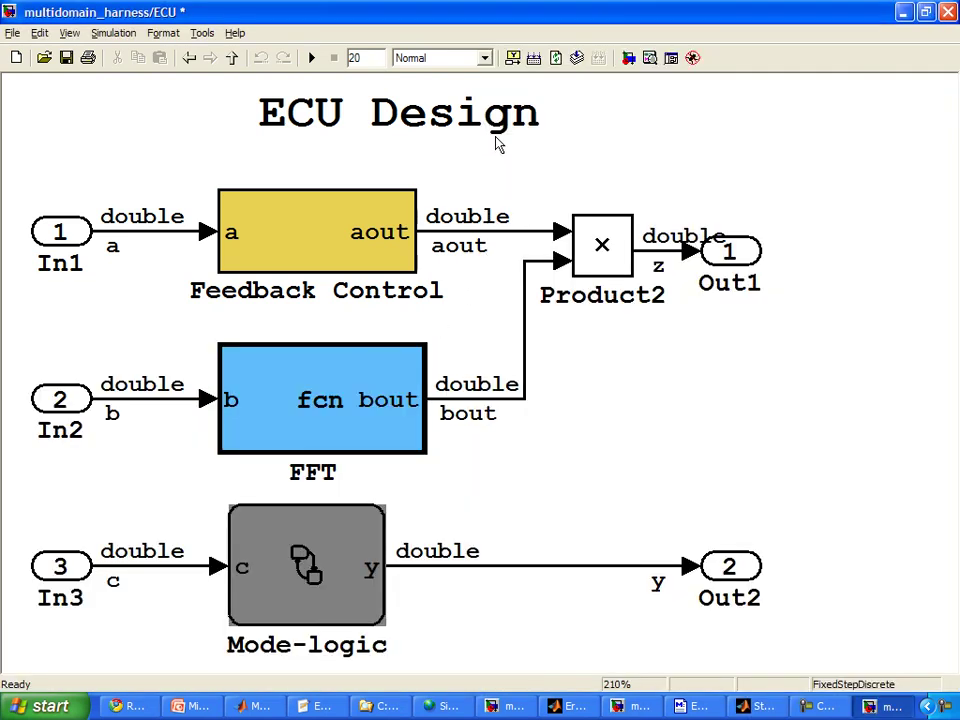
- Build the harness model with Real-Time Workshop to generate C code
{"action": "right_click", "coordinate": [405, 213]}
{"action": "mouse_move", "coordinate": [513, 447]}
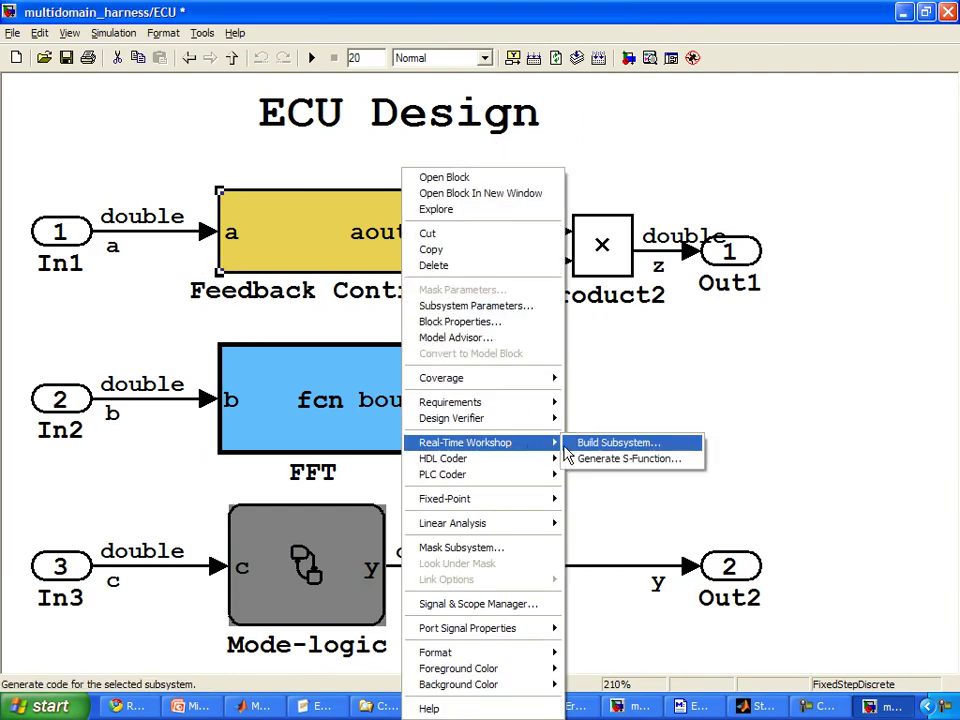
{"action": "left_click", "coordinate": [611, 375]}
{"action": "left_click", "coordinate": [203, 33]}
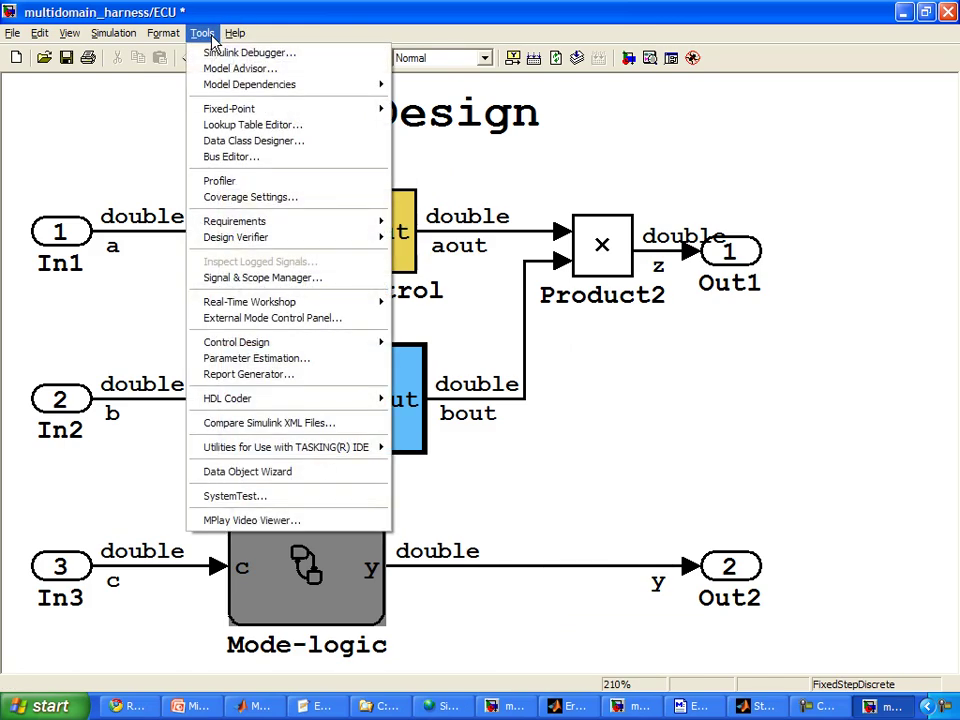
{"action": "mouse_move", "coordinate": [370, 303]}
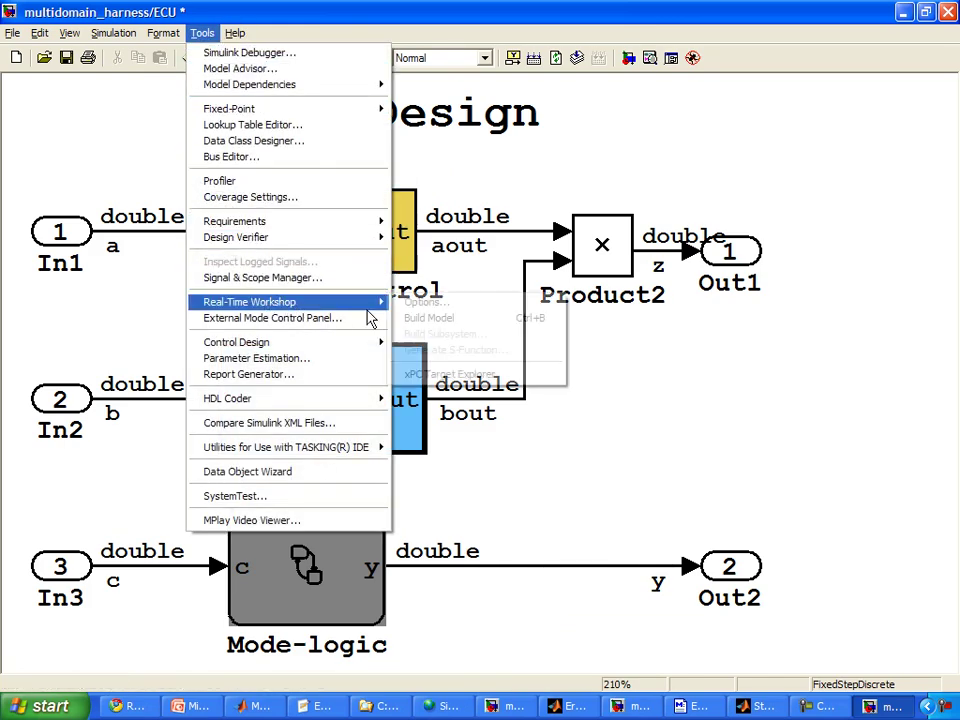
{"action": "left_click", "coordinate": [430, 318]}
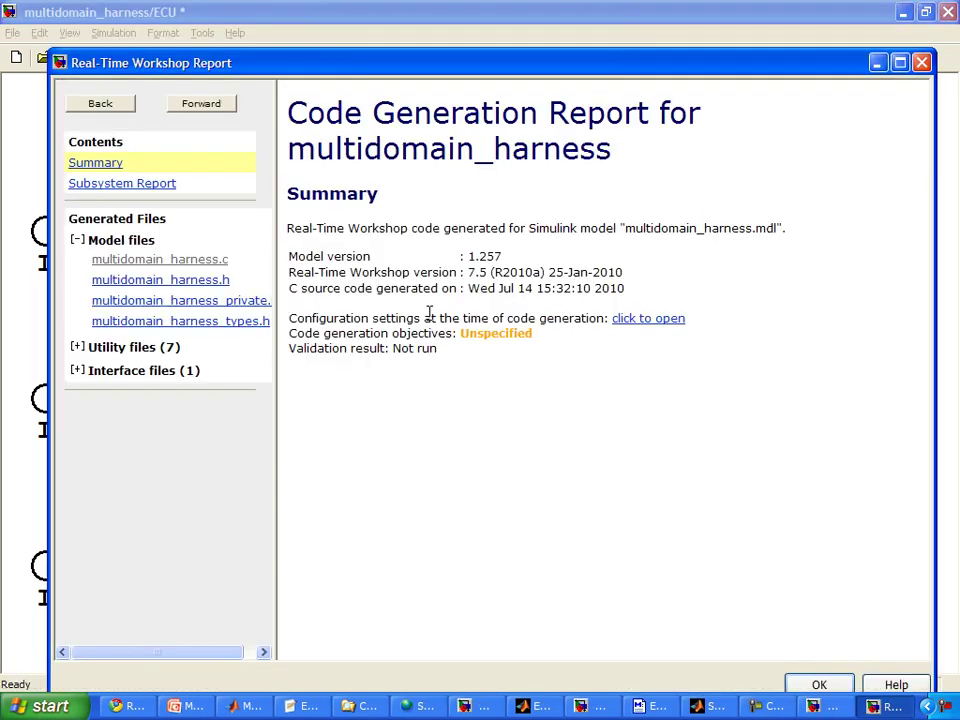
- Read through multidomain_harness.c in the maximized code generation report, then close the report
{"action": "double_click", "coordinate": [519, 63]}
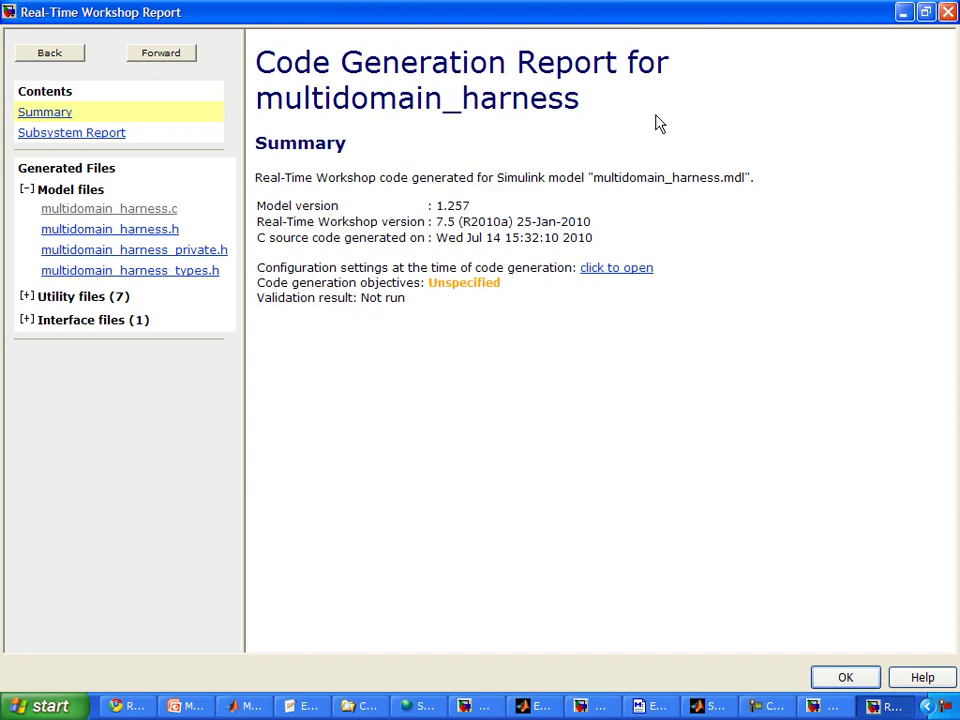
{"action": "left_click", "coordinate": [124, 212]}
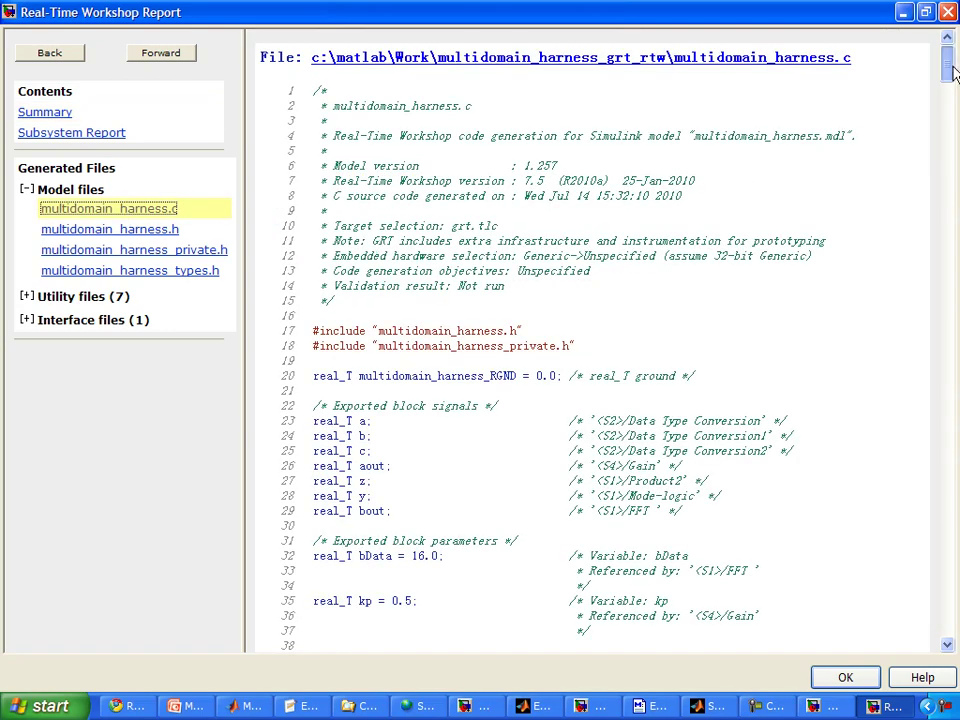
{"action": "left_click_drag", "start_coordinate": [952, 72], "coordinate": [947, 378]}
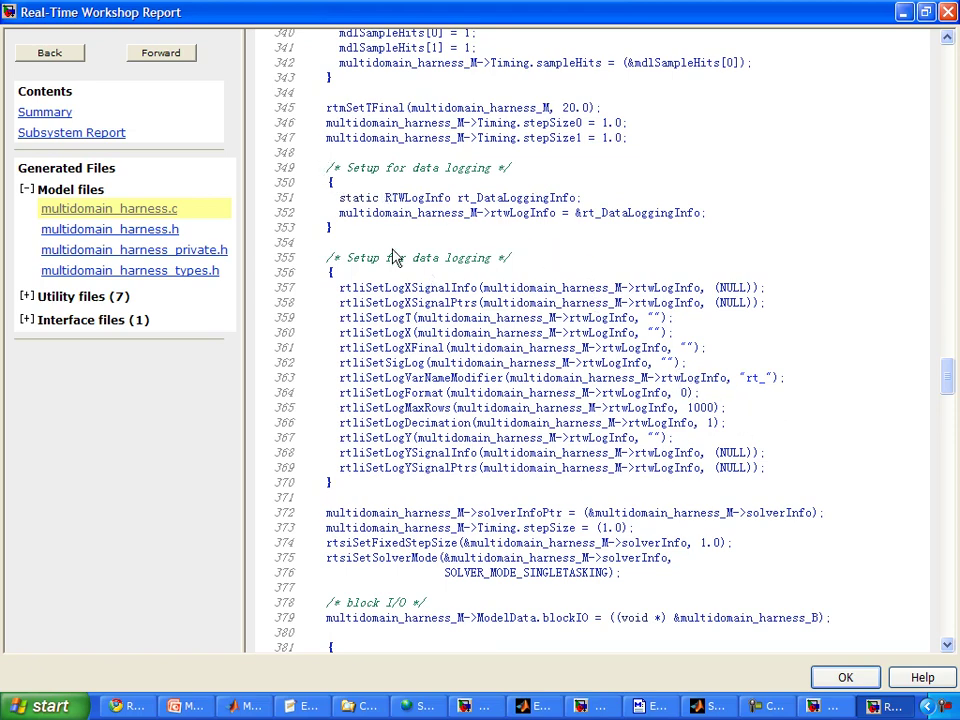
{"action": "scroll", "coordinate": [767, 372], "scroll_direction": "down", "scroll_amount": 8}
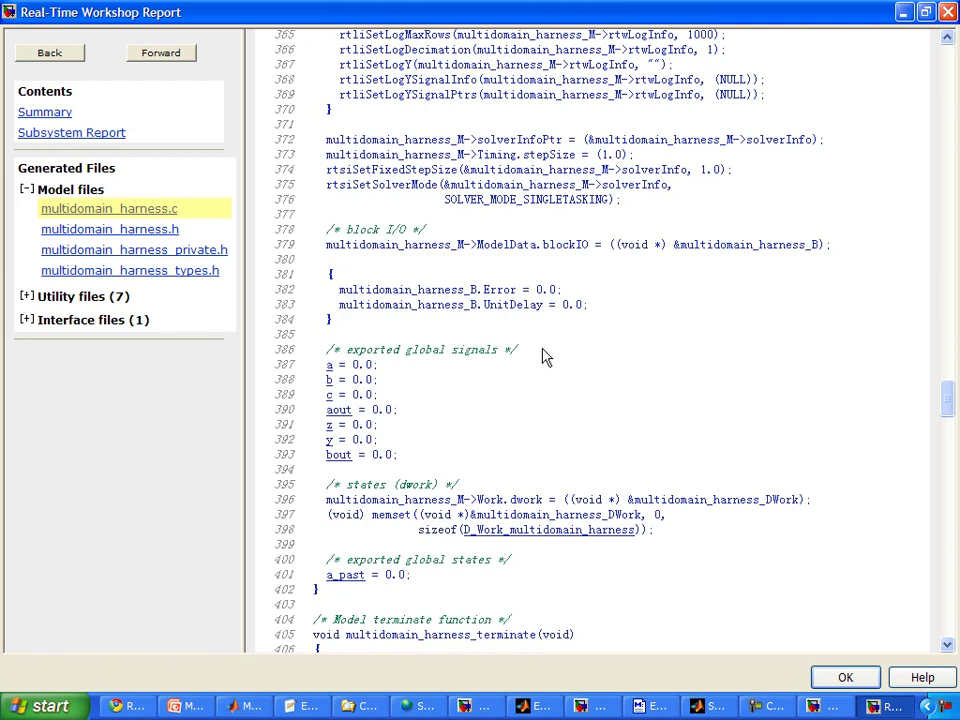
{"action": "scroll", "coordinate": [545, 355], "scroll_direction": "up", "scroll_amount": 4}
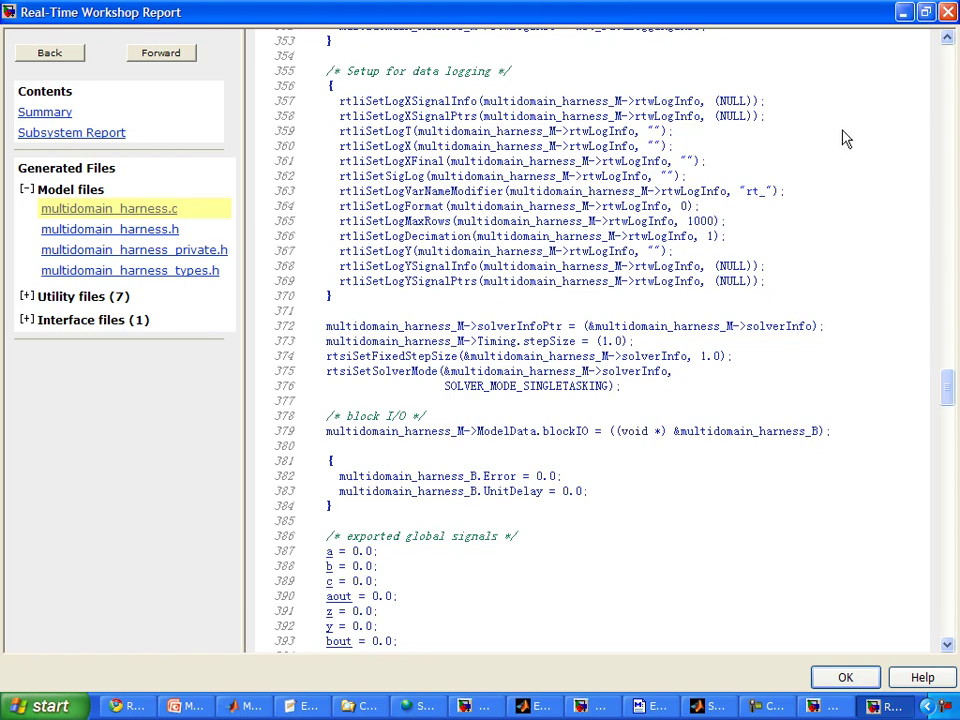
{"action": "left_click", "coordinate": [947, 12]}
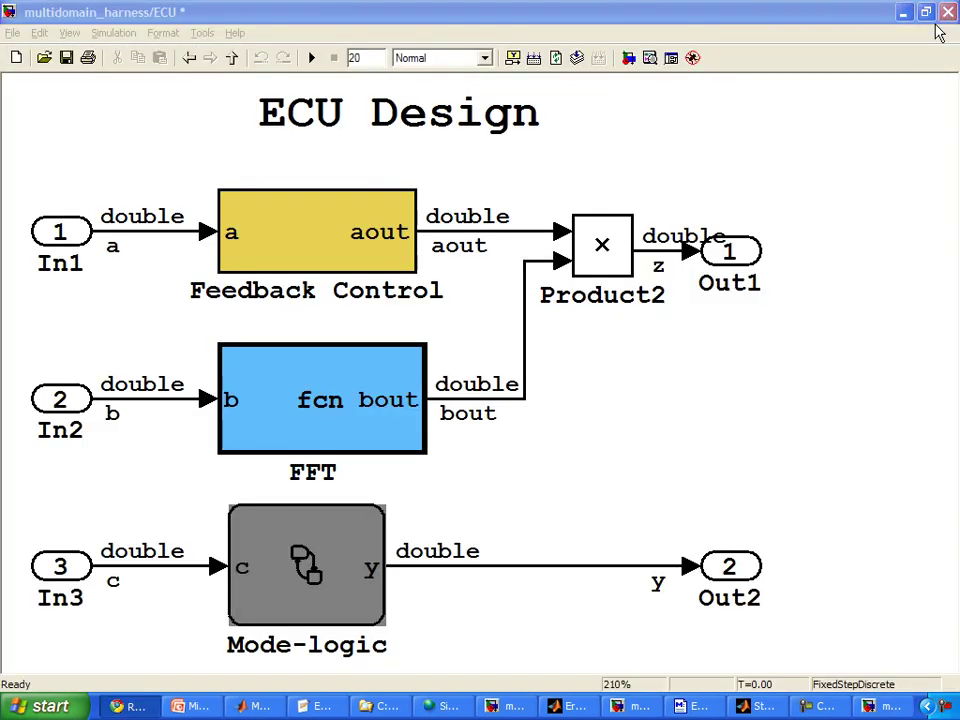
- Change the Real-Time Workshop system target file from grt.tlc to ert.tlc
{"action": "left_click", "coordinate": [120, 30]}
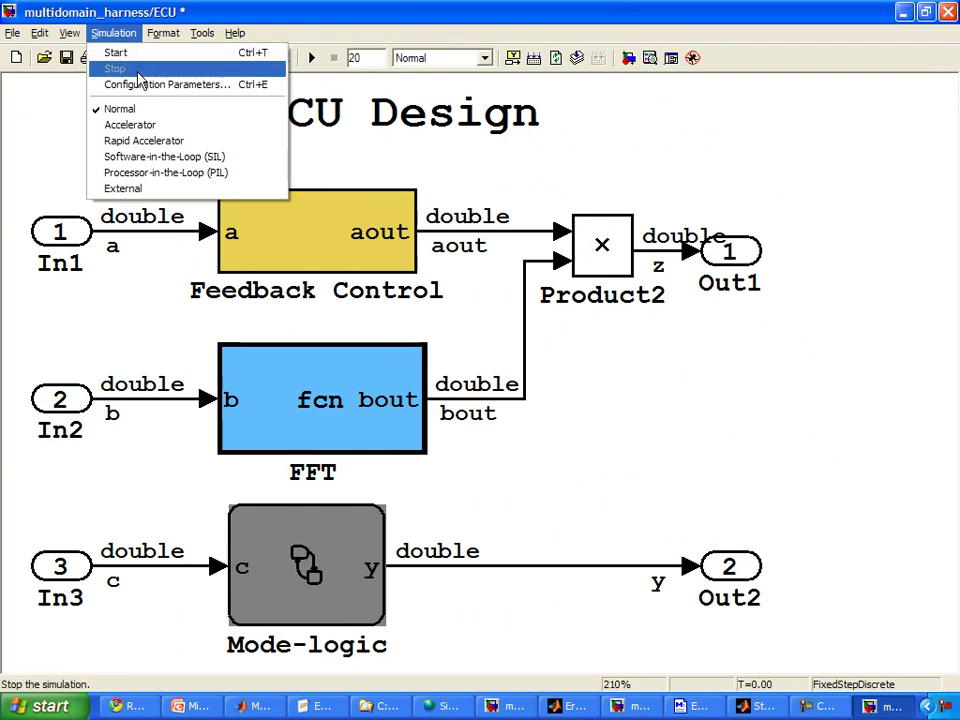
{"action": "left_click", "coordinate": [145, 86]}
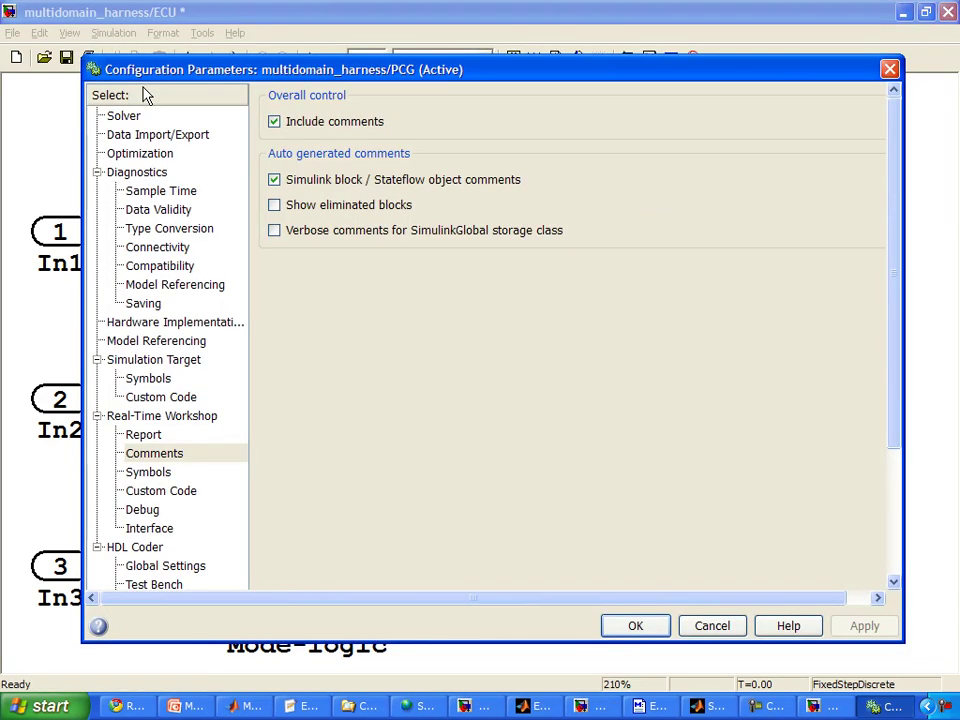
{"action": "left_click", "coordinate": [197, 418]}
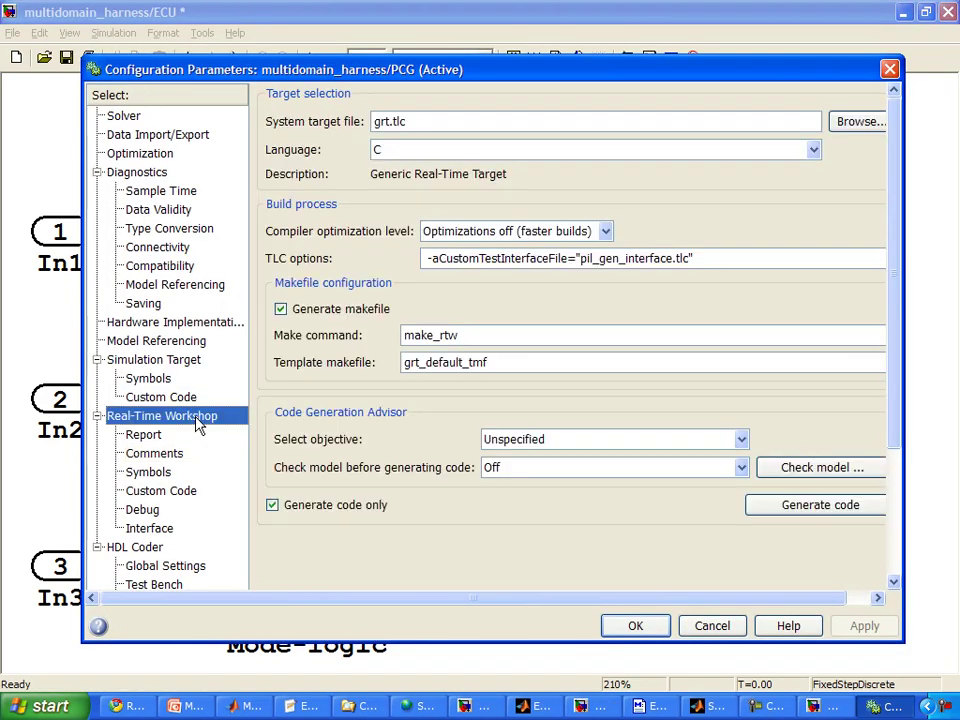
{"action": "left_click", "coordinate": [855, 121]}
{"action": "left_click", "coordinate": [488, 283]}
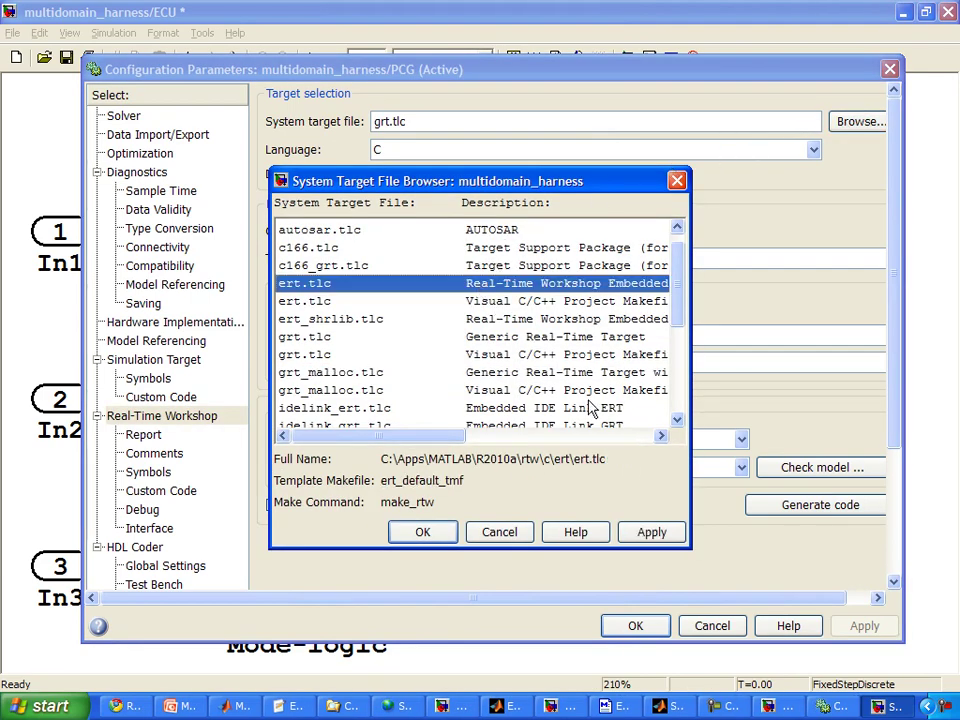
{"action": "left_click", "coordinate": [425, 536]}
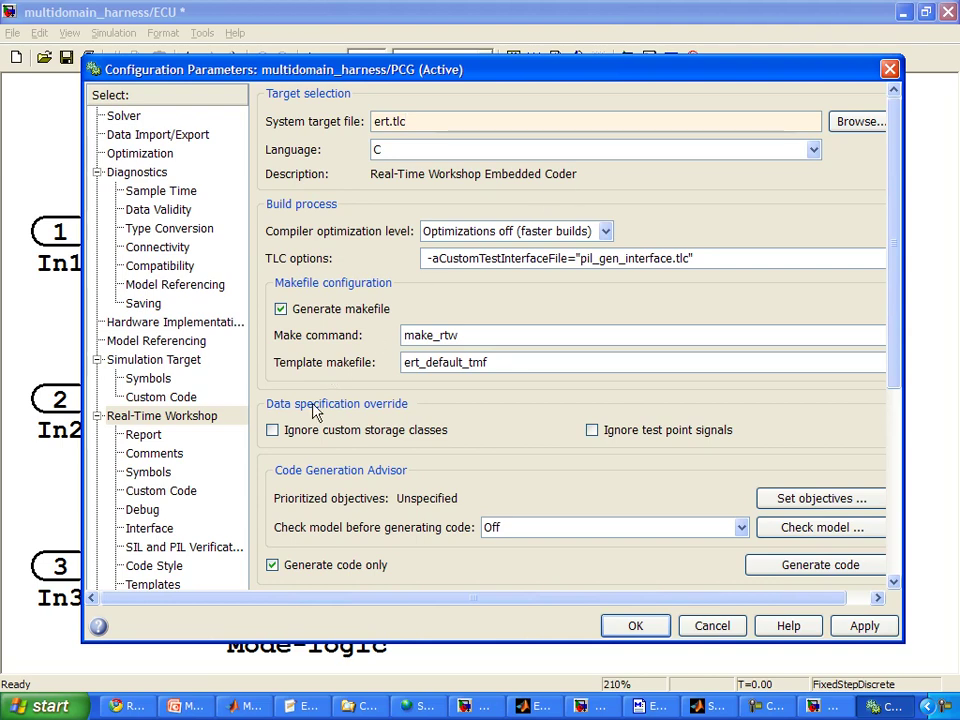
- Widen the Configuration Parameters dialog and bring up the code generation objectives chooser
{"action": "scroll", "coordinate": [840, 450], "scroll_direction": "down", "scroll_amount": 3}
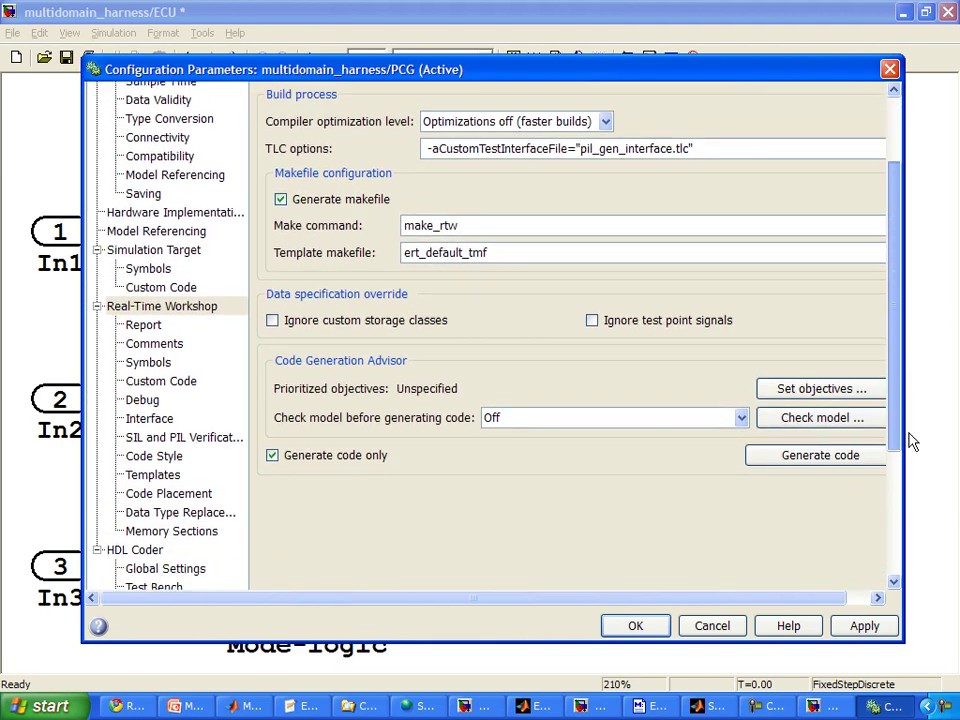
{"action": "scroll", "coordinate": [905, 443], "scroll_direction": "down", "scroll_amount": 1}
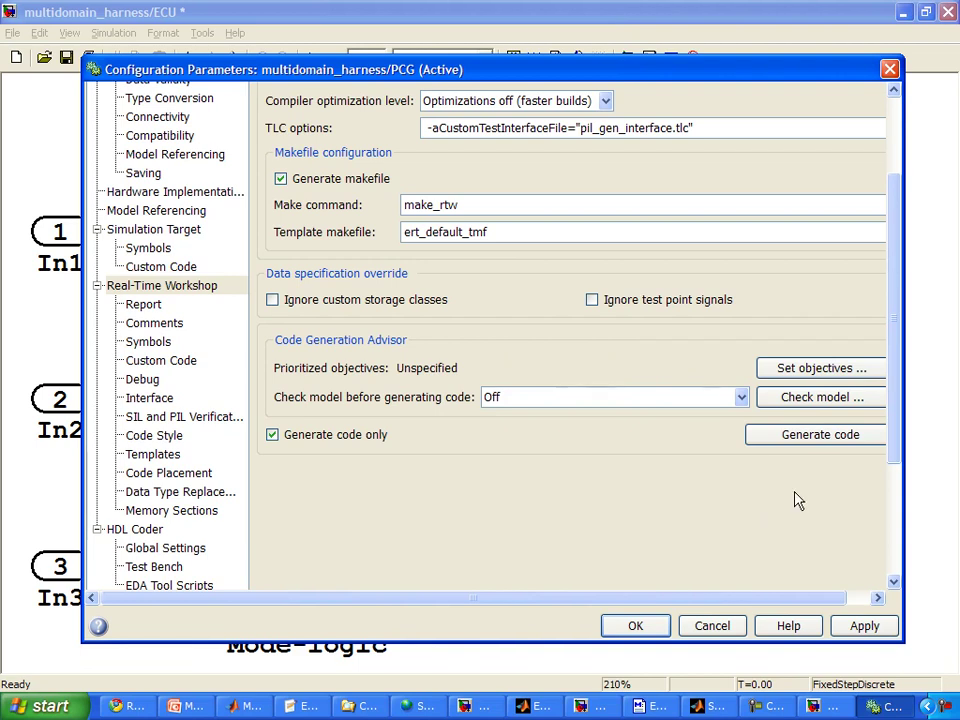
{"action": "left_click_drag", "start_coordinate": [903, 468], "coordinate": [934, 470]}
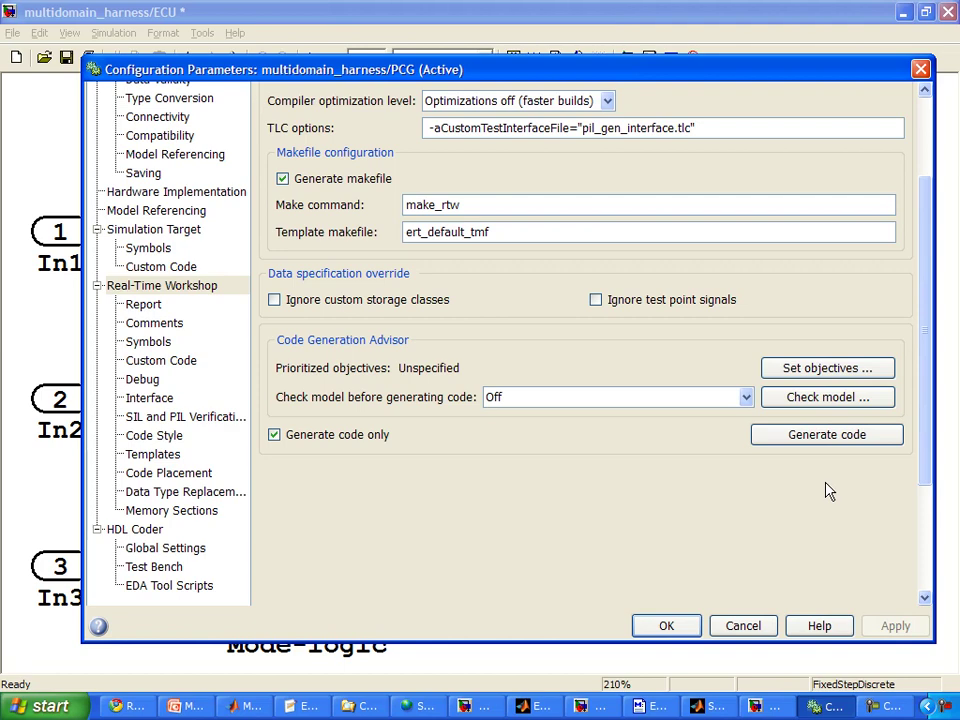
{"action": "left_click", "coordinate": [808, 371]}
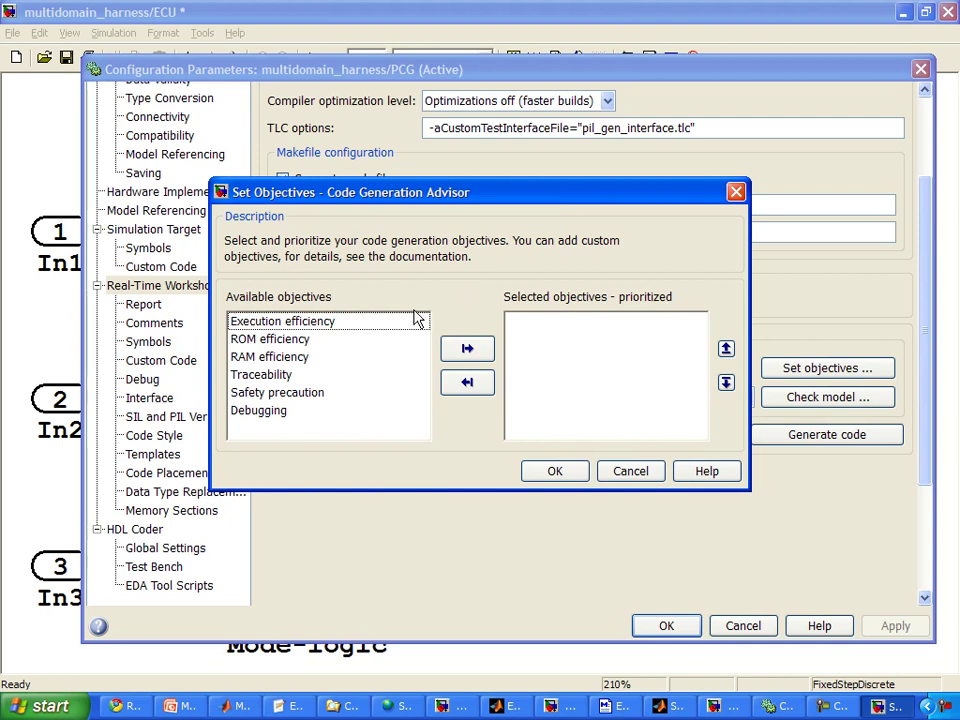
- Prioritize Execution efficiency and Traceability as code generation objectives and apply them
{"action": "left_click", "coordinate": [363, 333]}
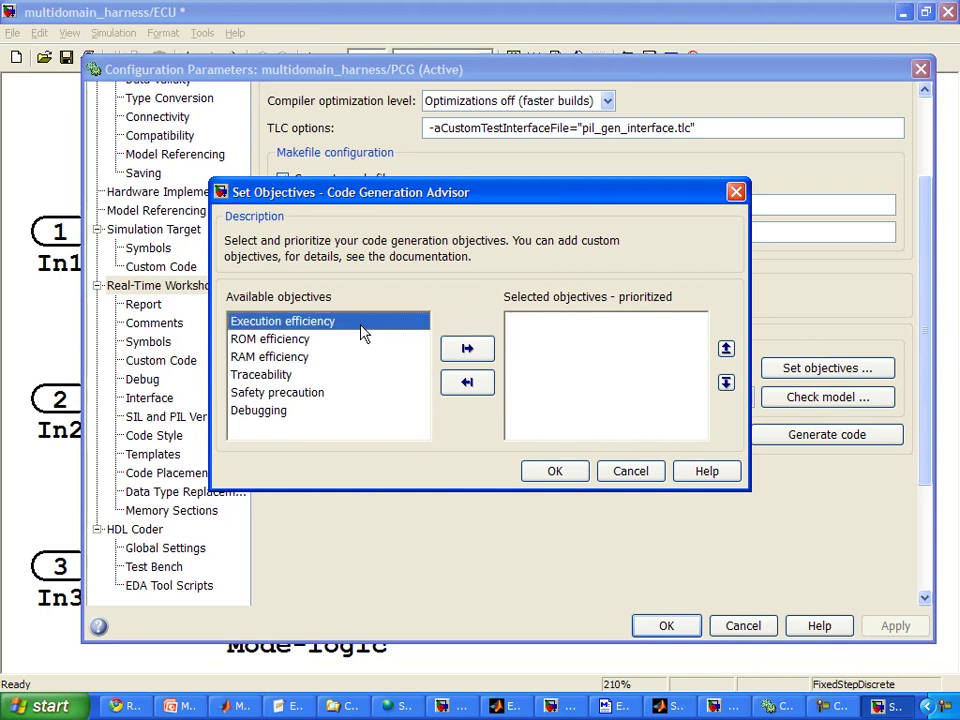
{"action": "left_click", "coordinate": [464, 350]}
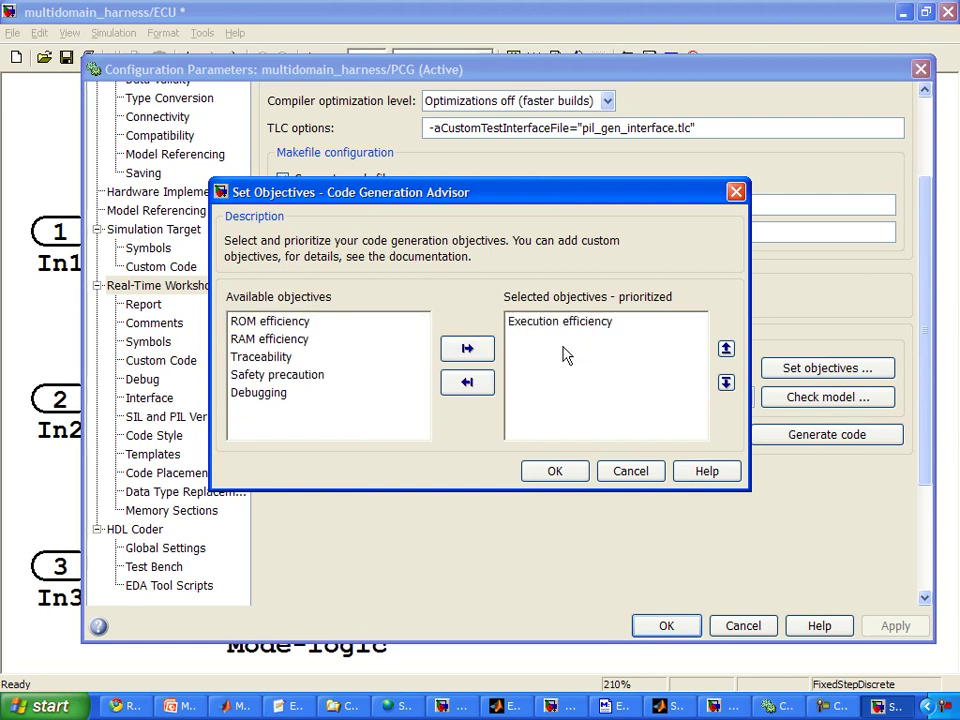
{"action": "left_click", "coordinate": [380, 358]}
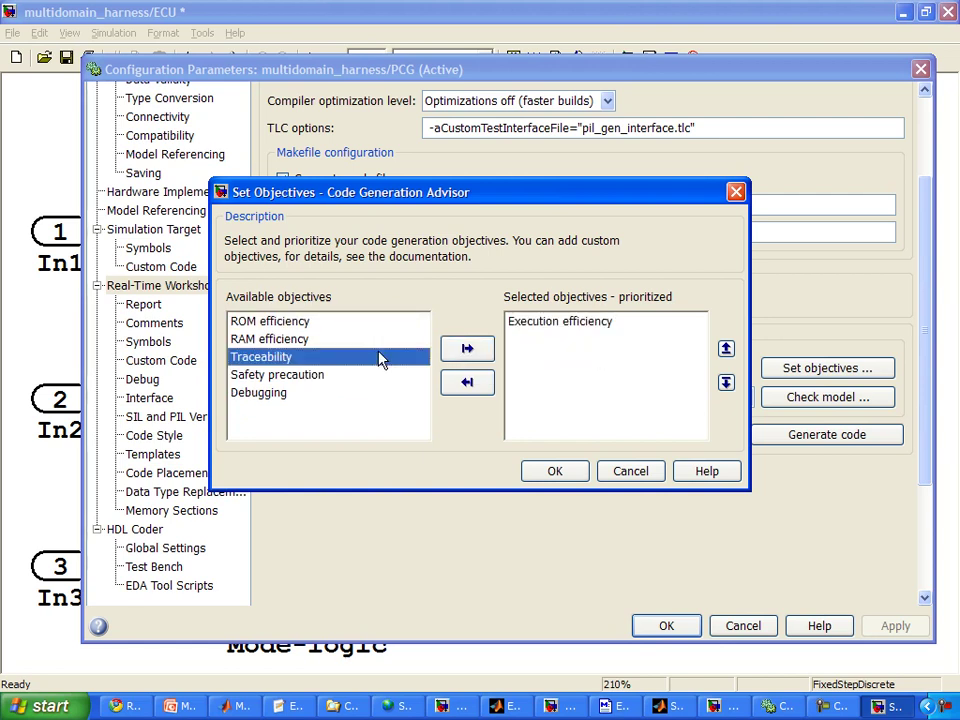
{"action": "left_click", "coordinate": [466, 350]}
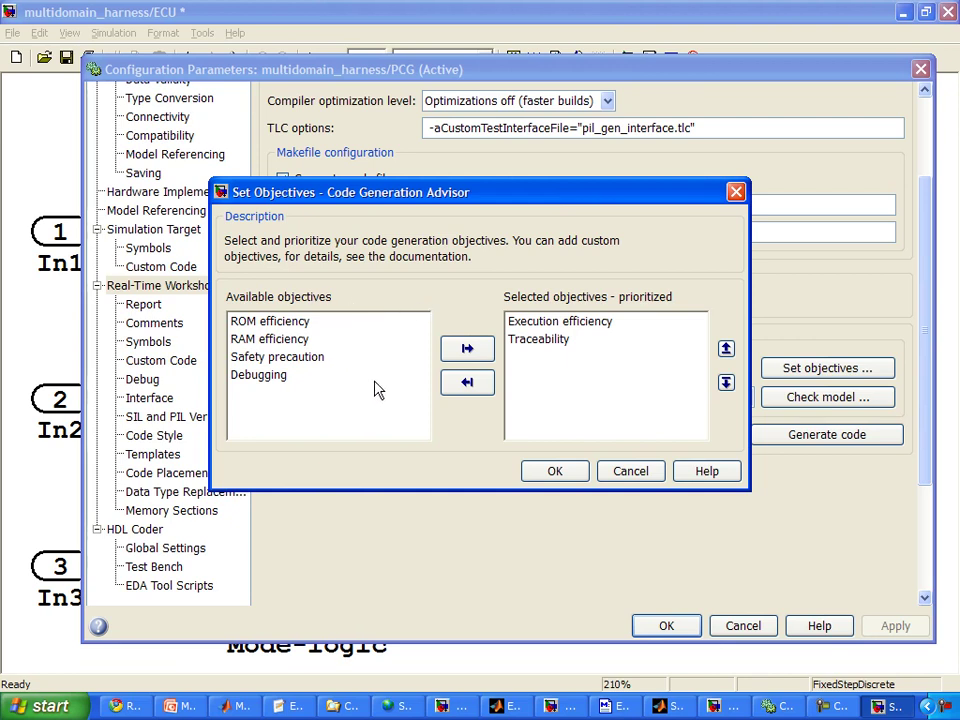
{"action": "left_click", "coordinate": [553, 470]}
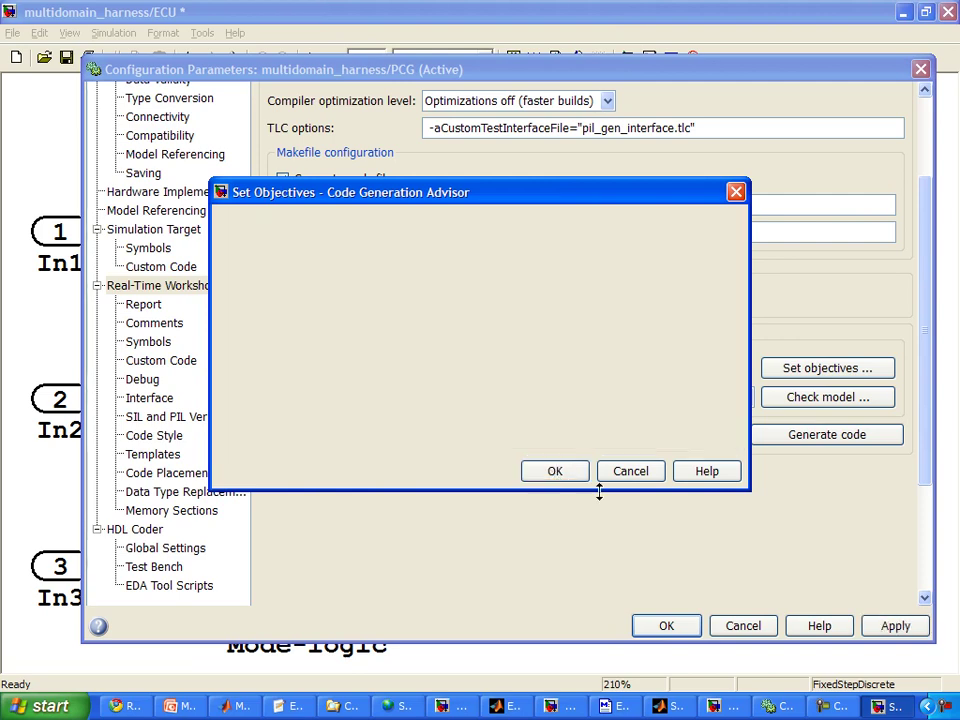
{"action": "left_click", "coordinate": [890, 626]}
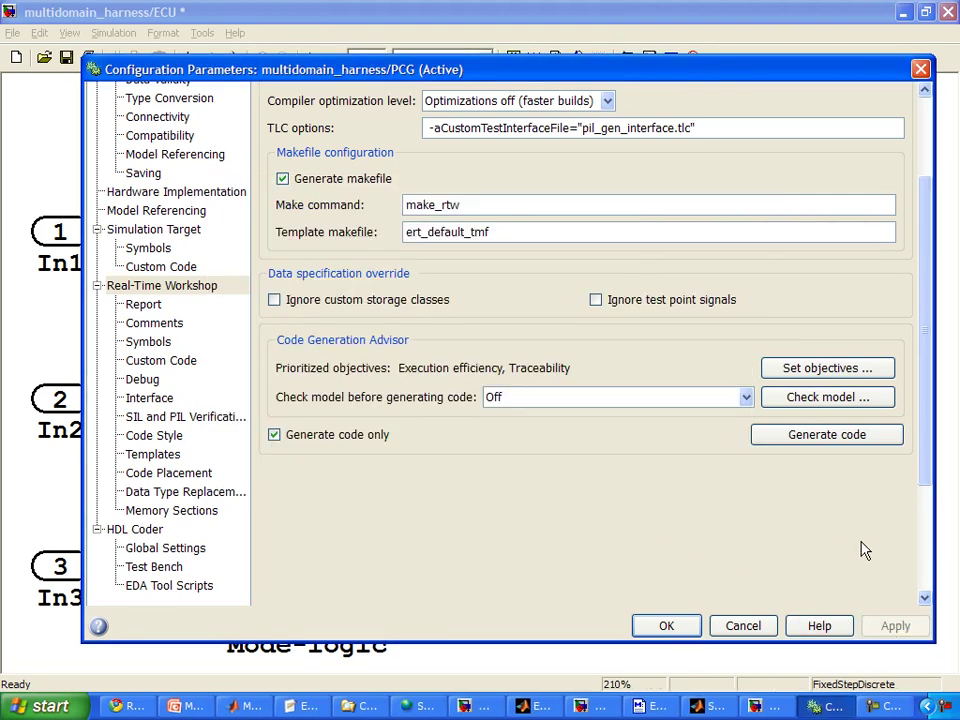
- Run the Code Generation Advisor checks on the ECU subsystem
{"action": "left_click", "coordinate": [803, 399]}
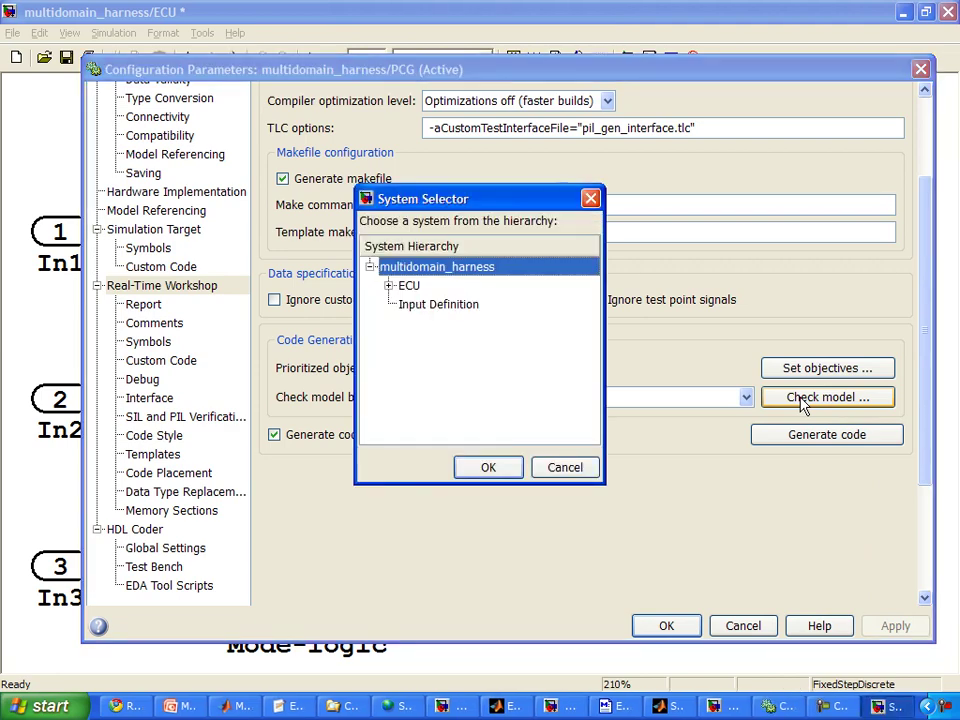
{"action": "left_click", "coordinate": [455, 290]}
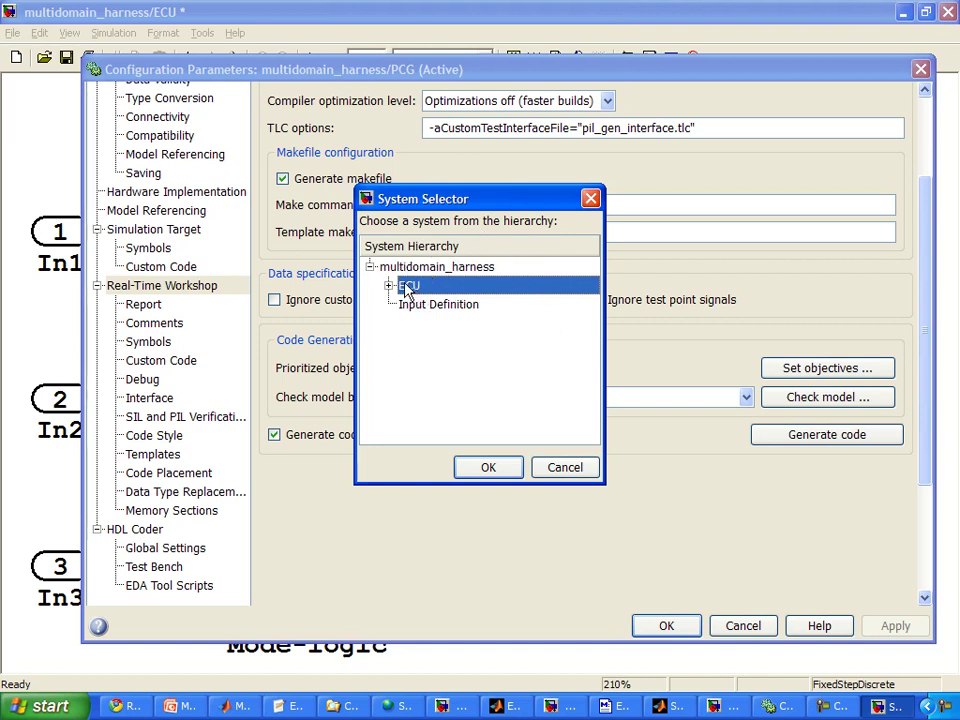
{"action": "left_click", "coordinate": [489, 470]}
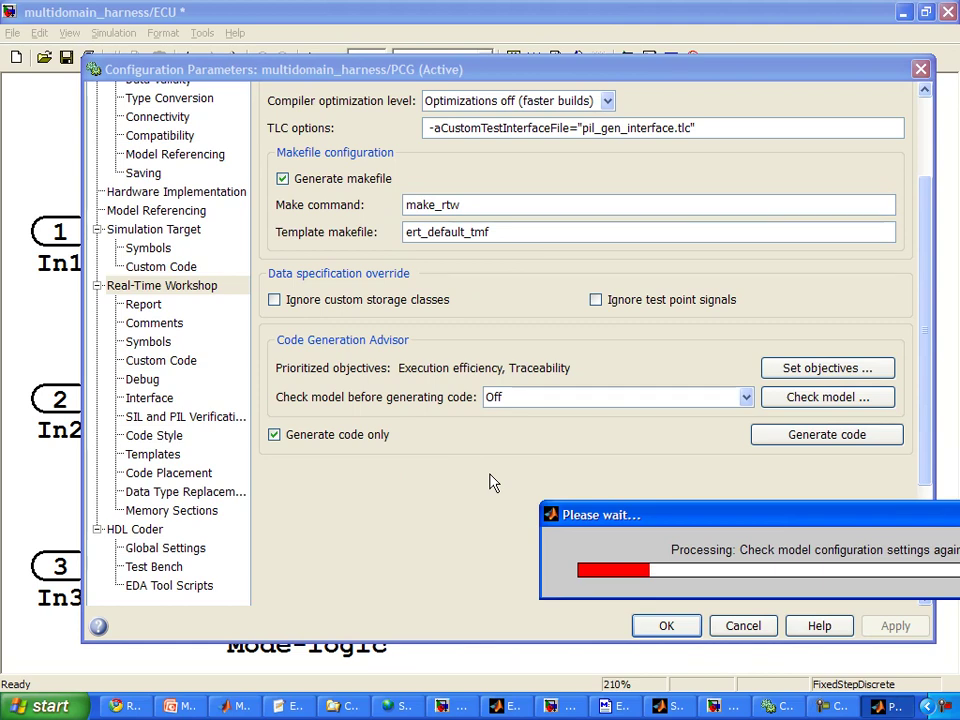
{"action": "left_click_drag", "start_coordinate": [634, 514], "coordinate": [255, 326]}
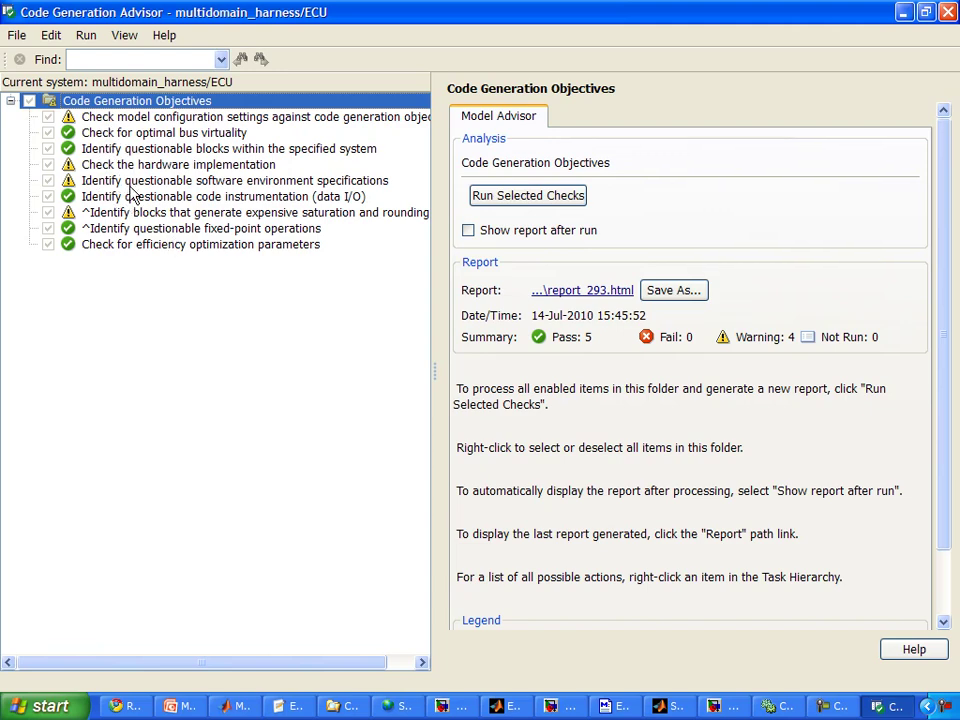
- Review the configuration settings check and switch flagged parameters to recommended values, then view the hardware check
{"action": "left_click", "coordinate": [122, 114]}
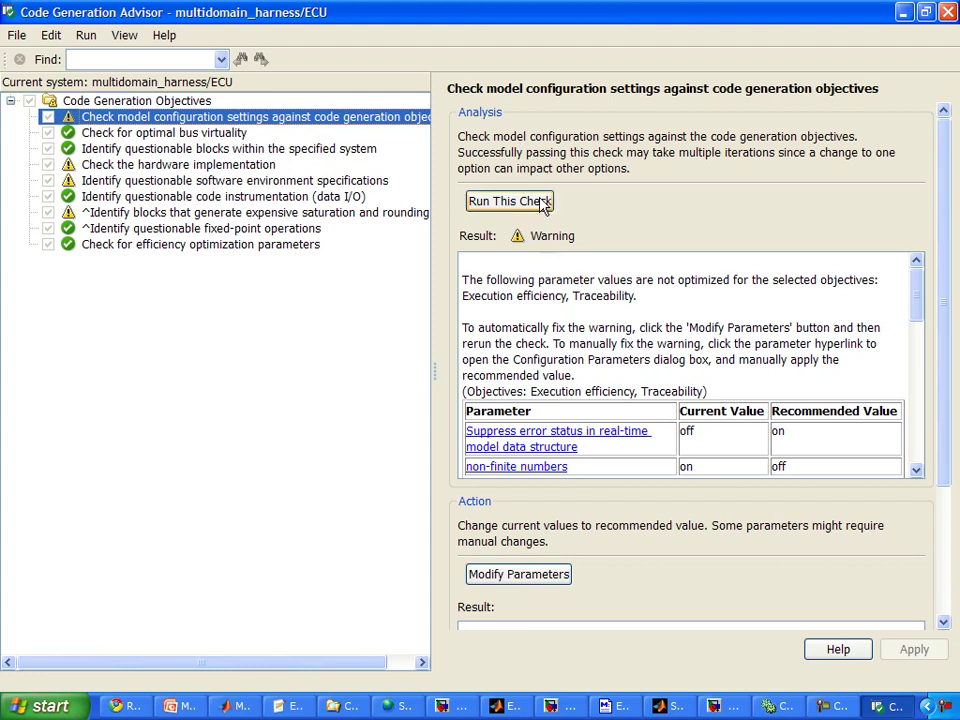
{"action": "left_click", "coordinate": [664, 282]}
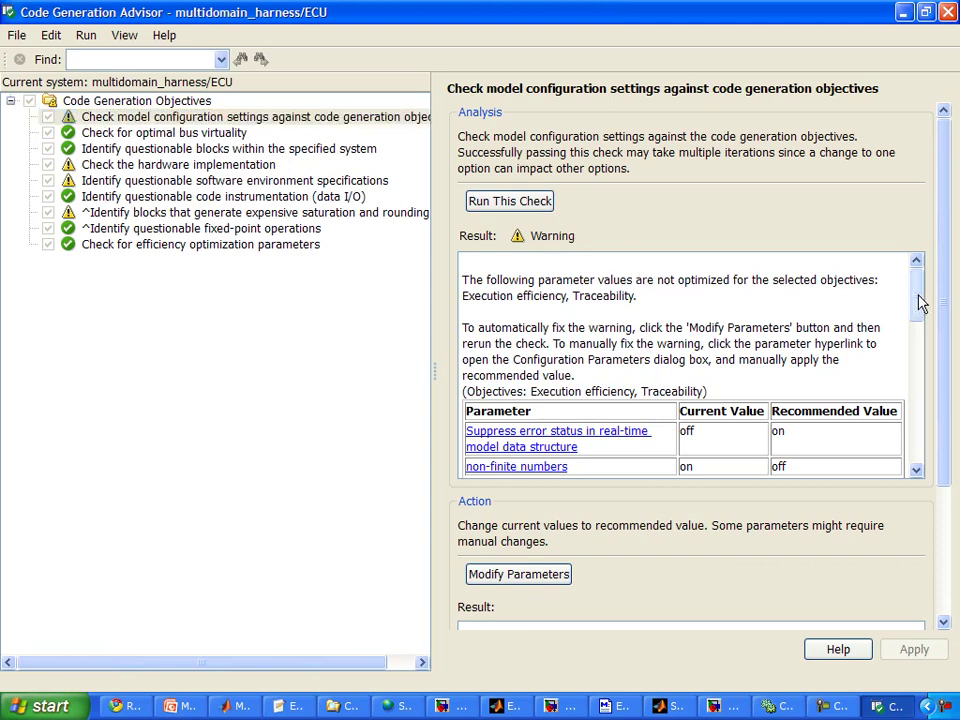
{"action": "left_click_drag", "start_coordinate": [920, 303], "coordinate": [924, 306]}
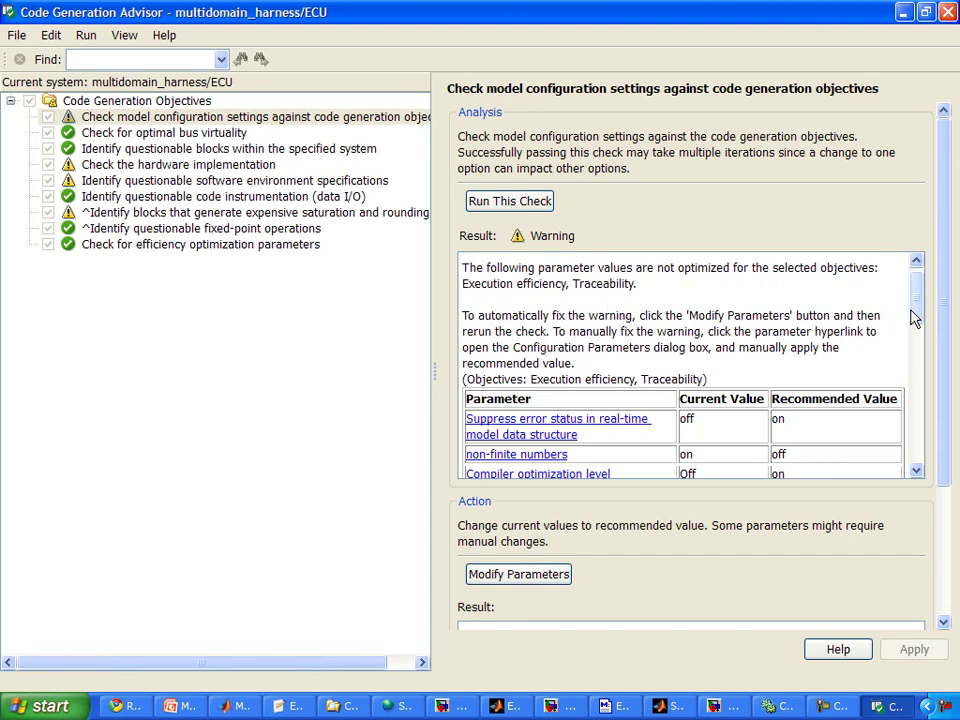
{"action": "left_click_drag", "start_coordinate": [919, 303], "coordinate": [921, 326]}
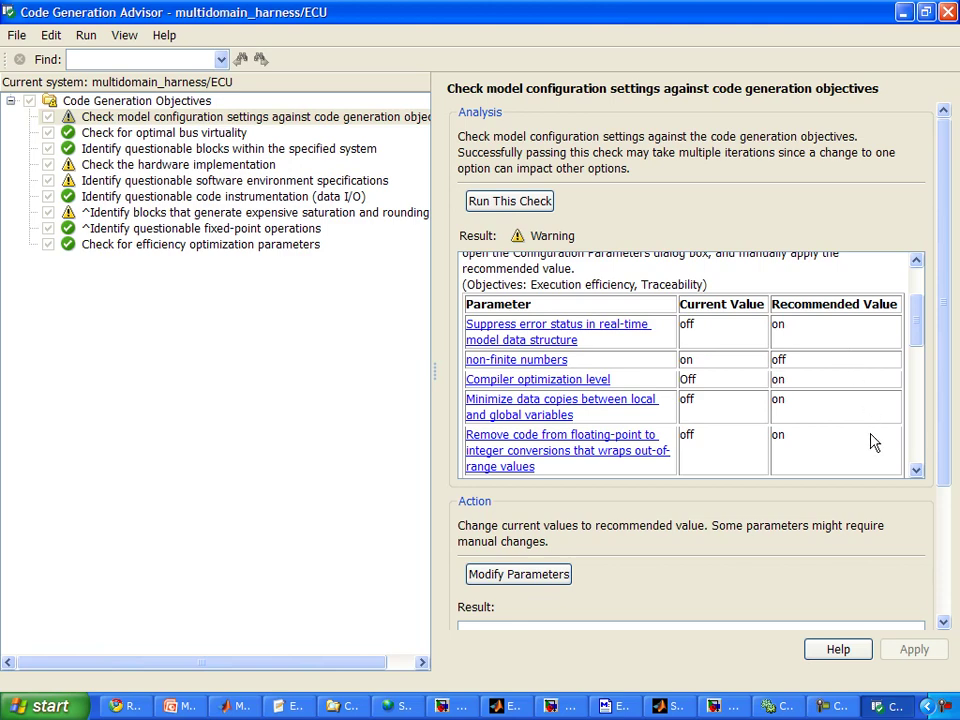
{"action": "left_click_drag", "start_coordinate": [917, 336], "coordinate": [913, 448]}
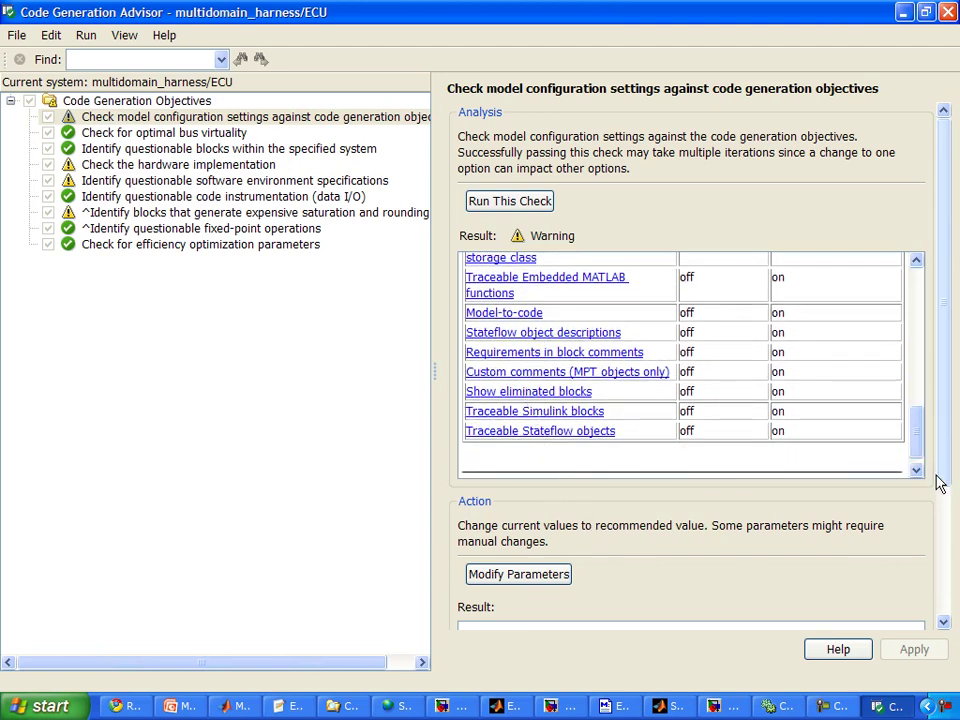
{"action": "left_click_drag", "start_coordinate": [937, 482], "coordinate": [952, 583]}
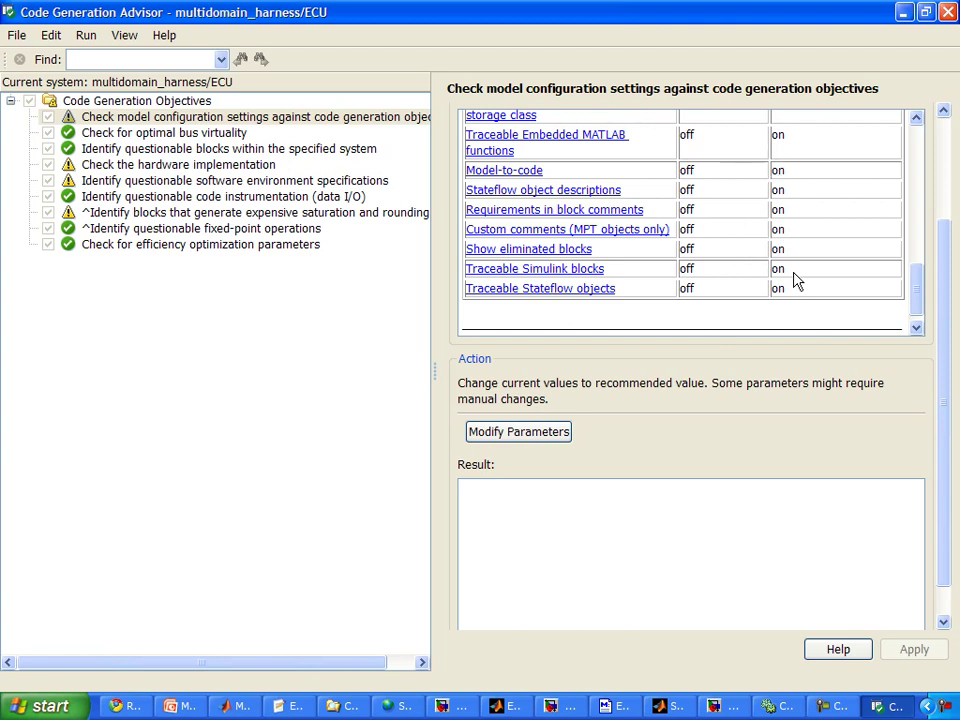
{"action": "left_click", "coordinate": [548, 439]}
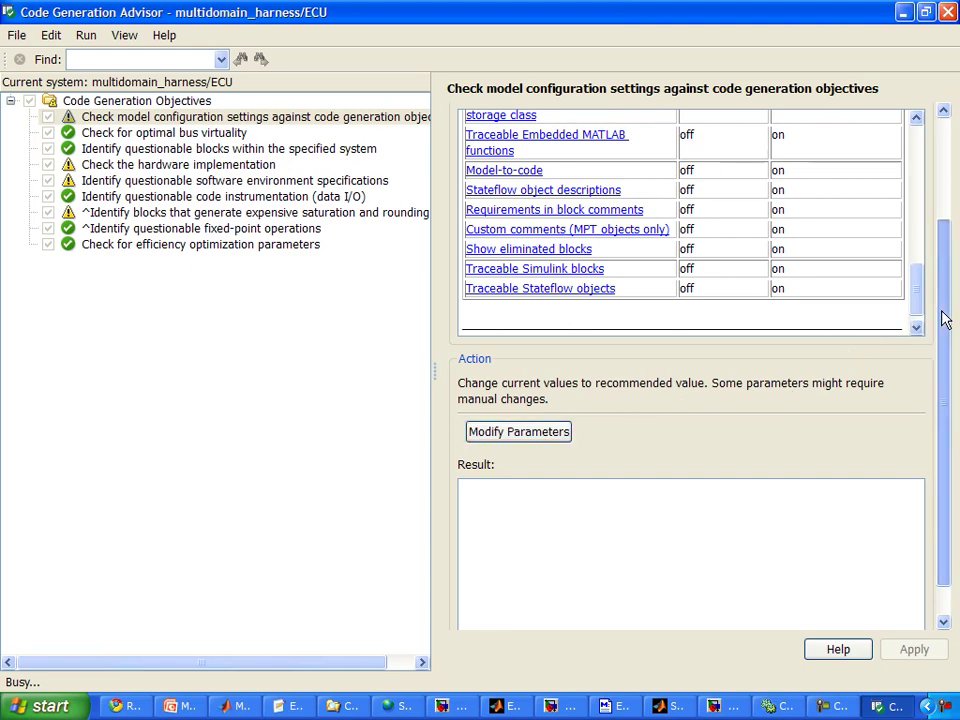
{"action": "left_click_drag", "start_coordinate": [945, 318], "coordinate": [943, 193]}
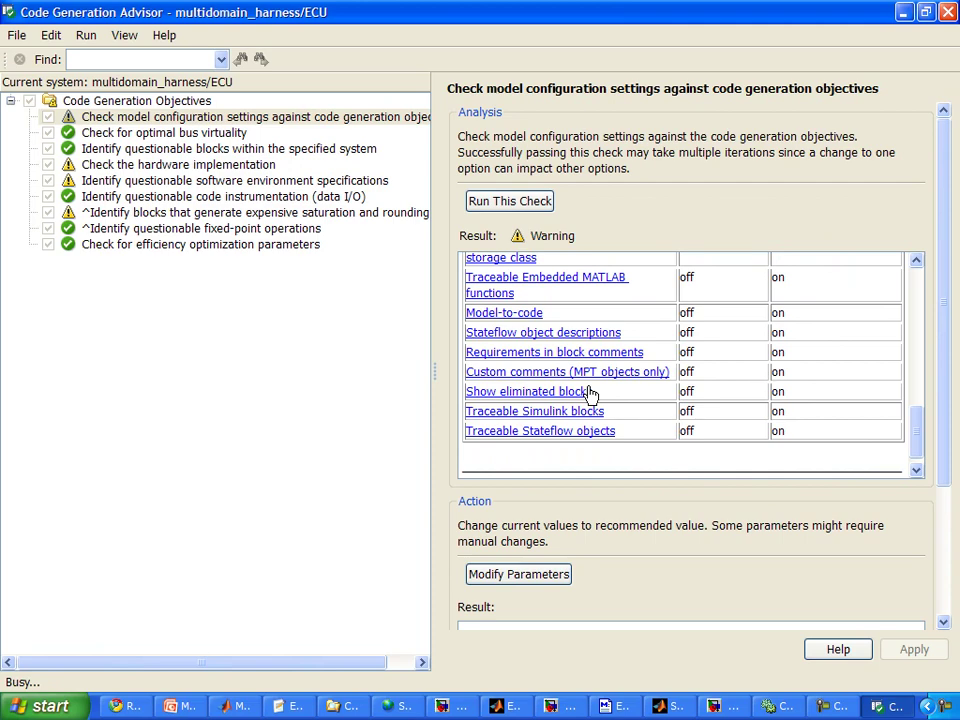
{"action": "left_click", "coordinate": [561, 574]}
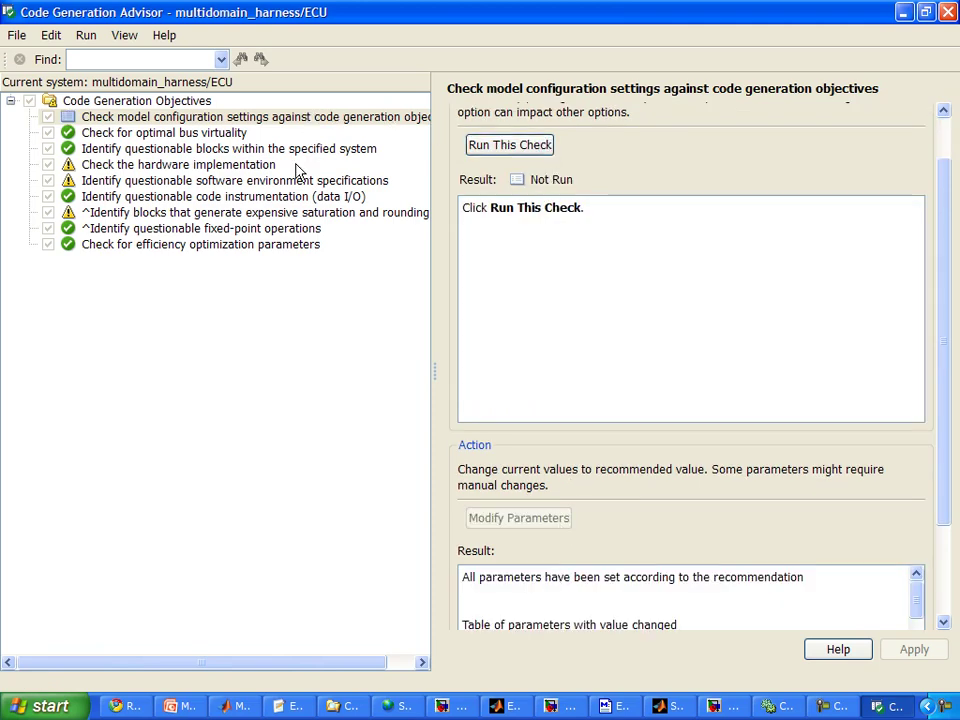
{"action": "left_click", "coordinate": [250, 165]}
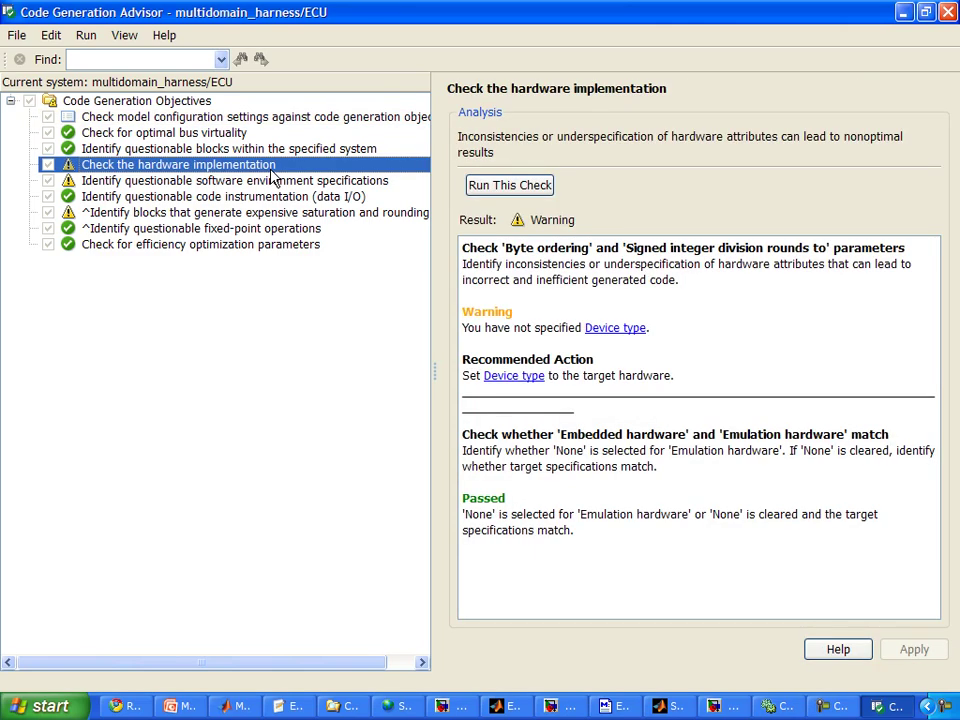
- Follow the Device type link from the hardware check to the Hardware Implementation settings
{"action": "left_click", "coordinate": [636, 285]}
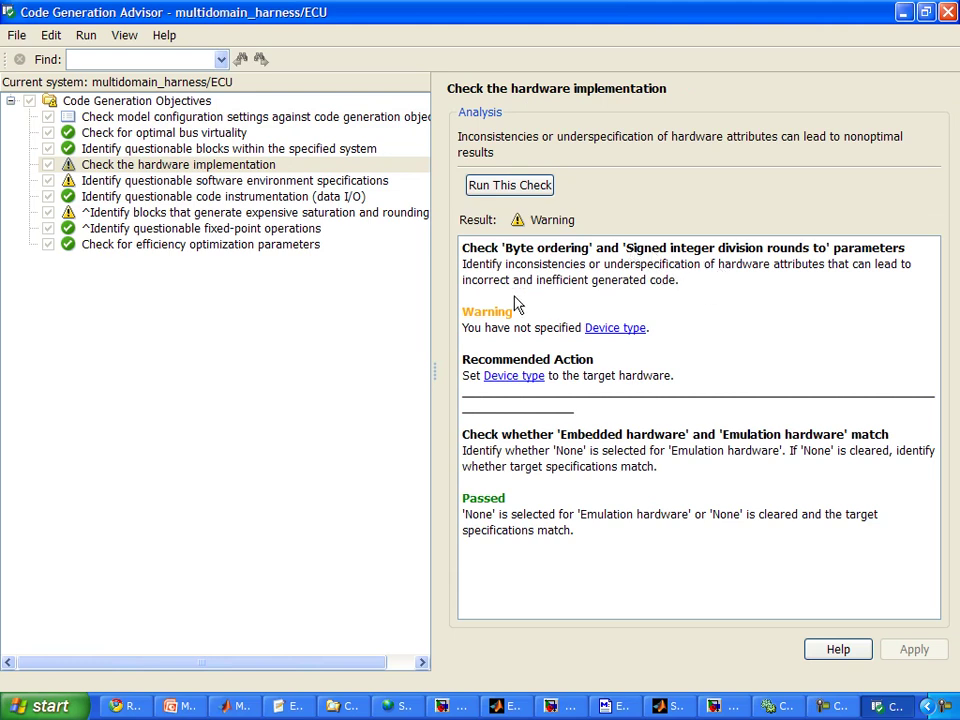
{"action": "left_click", "coordinate": [615, 328]}
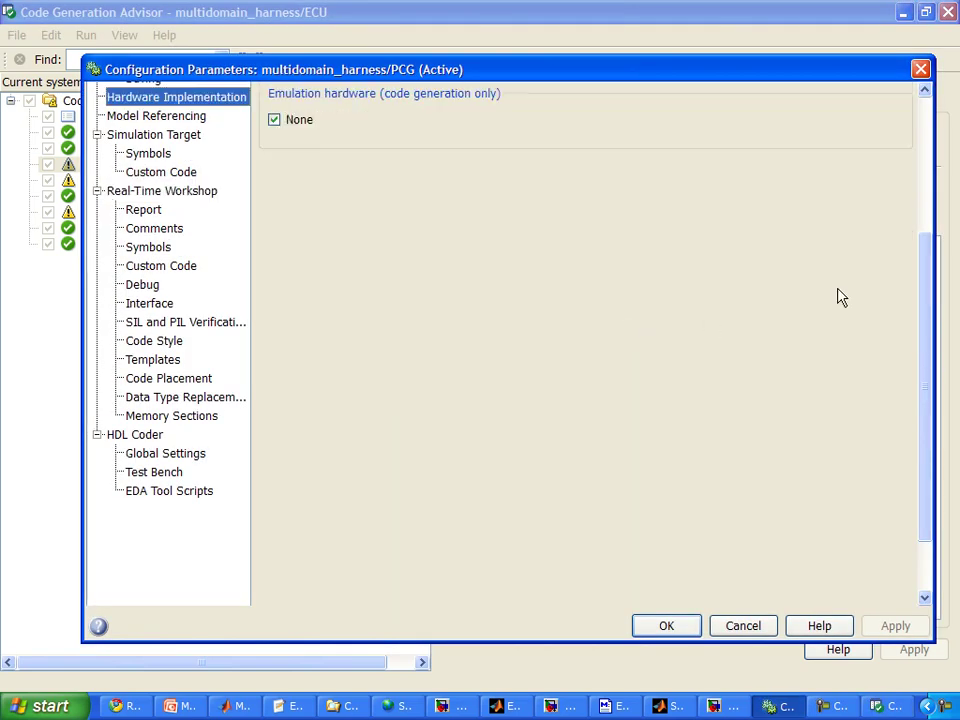
- Set Device vendor to Freescale and Device type to 32-bit PowerPC, and apply
{"action": "left_click_drag", "start_coordinate": [926, 261], "coordinate": [935, 113]}
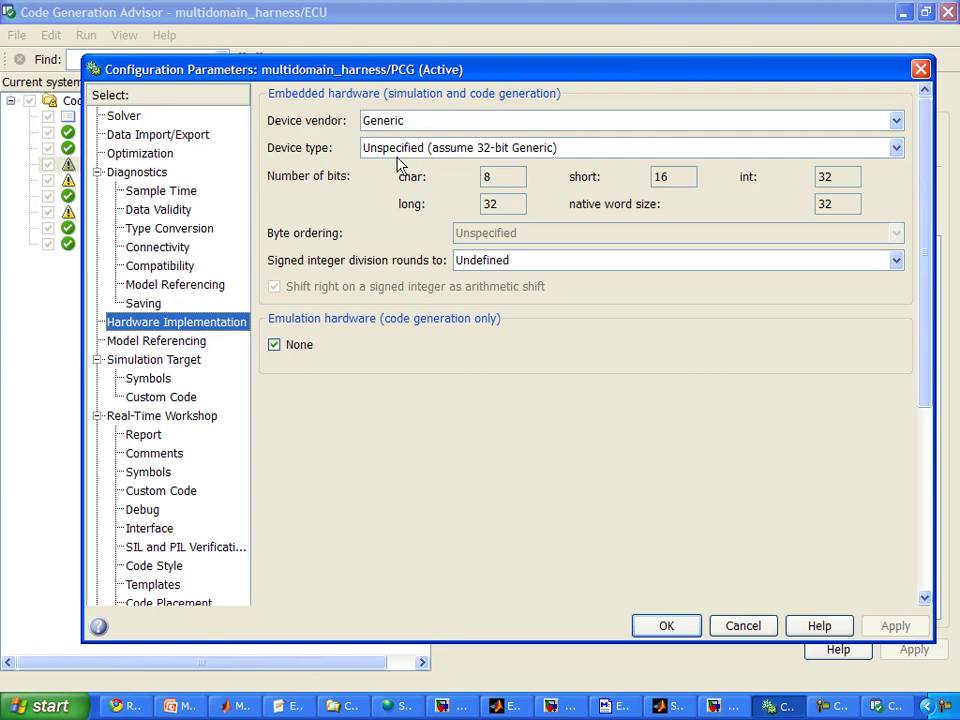
{"action": "left_click", "coordinate": [441, 122]}
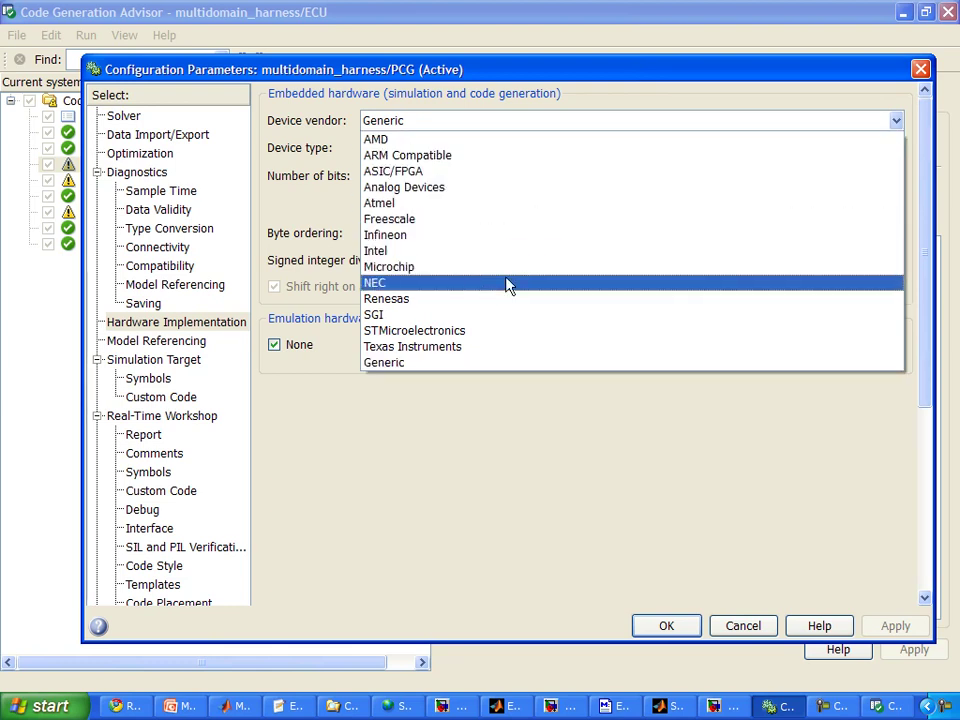
{"action": "left_click", "coordinate": [514, 219]}
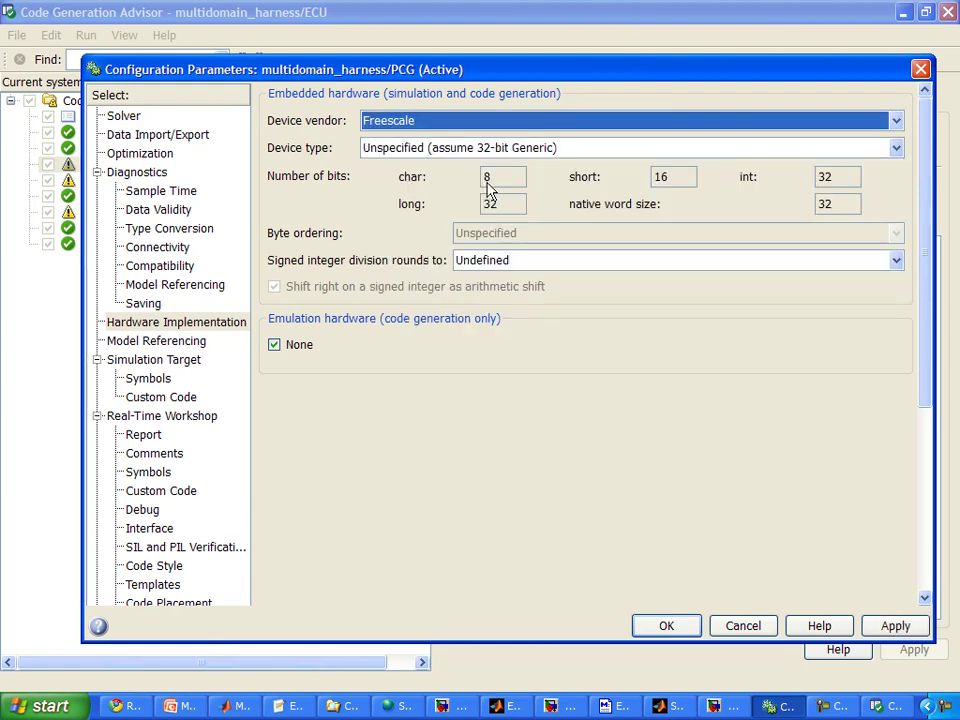
{"action": "left_click", "coordinate": [450, 150]}
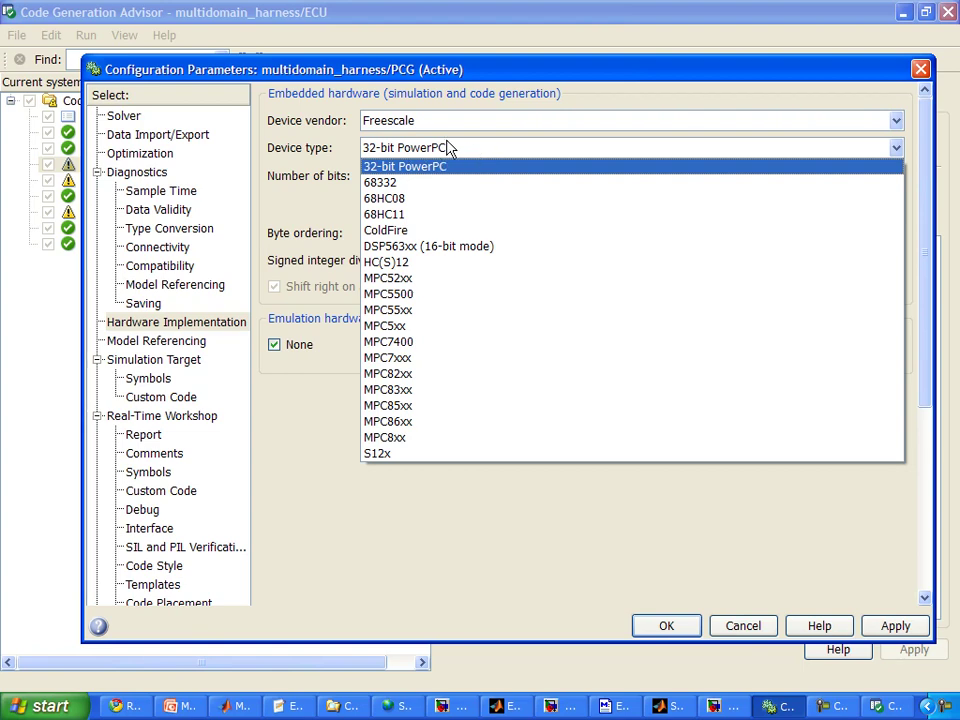
{"action": "left_click", "coordinate": [461, 167]}
{"action": "left_click", "coordinate": [895, 627]}
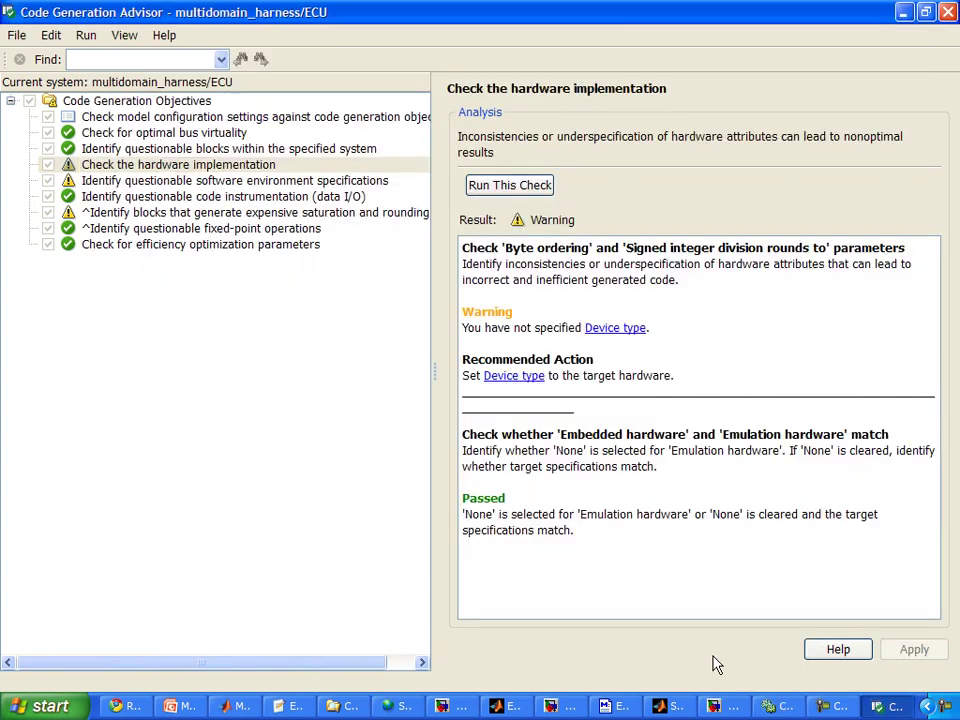
- Rerun the hardware implementation and software environment checks, then view the saturation and rounding warning
{"action": "left_click", "coordinate": [505, 190]}
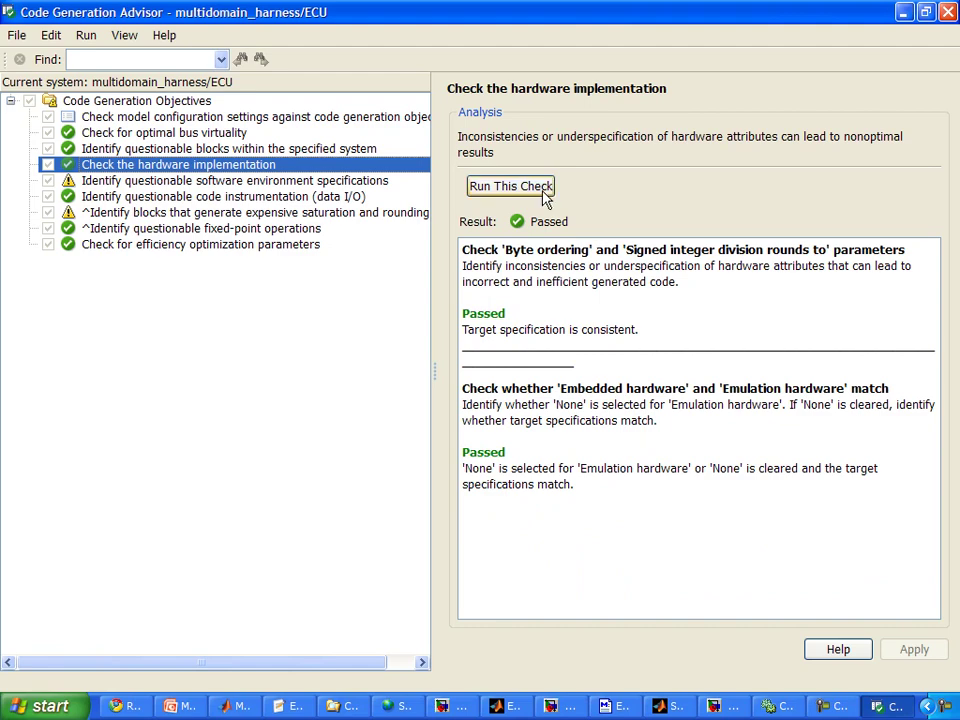
{"action": "left_click", "coordinate": [362, 184]}
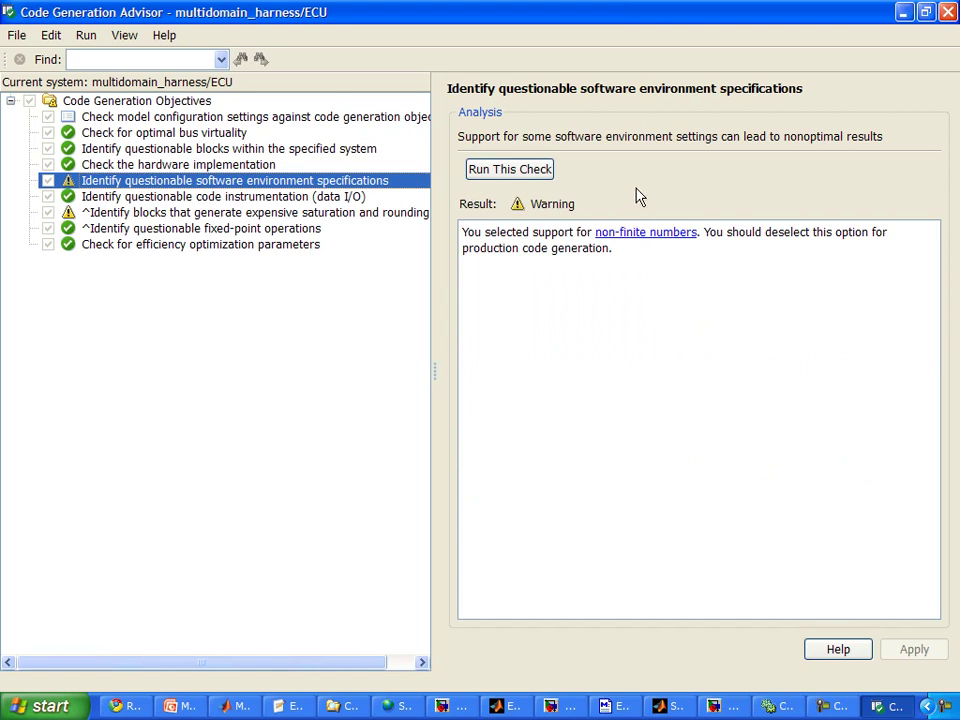
{"action": "left_click", "coordinate": [491, 172]}
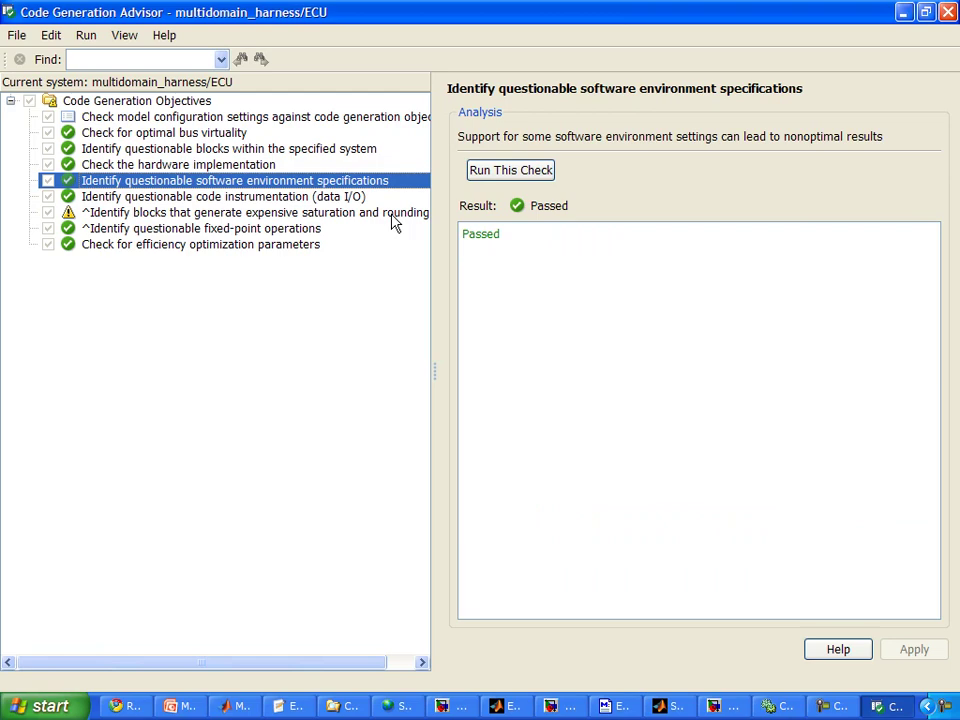
{"action": "left_click", "coordinate": [394, 213]}
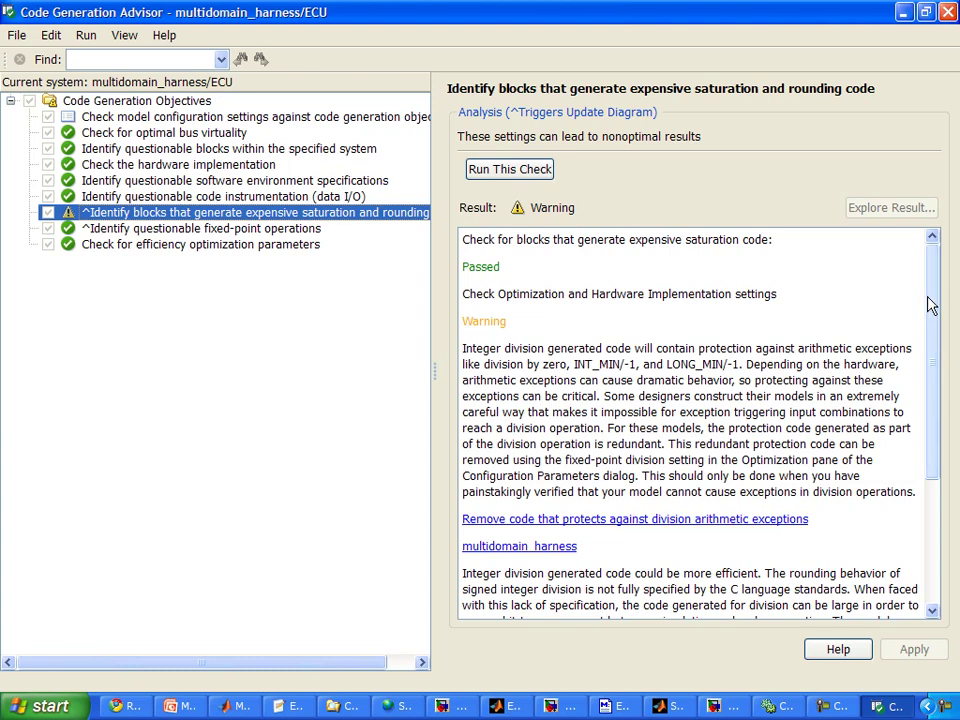
- Enable removal of division arithmetic exception protection code and rerun the saturation and rounding check
{"action": "left_click_drag", "start_coordinate": [929, 305], "coordinate": [929, 435]}
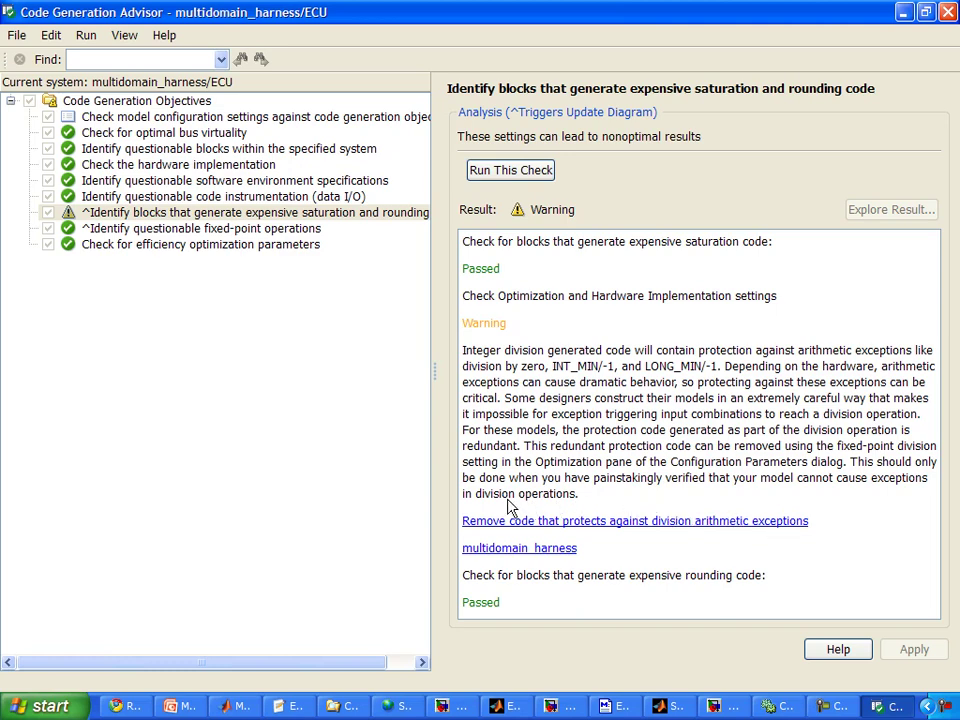
{"action": "left_click", "coordinate": [638, 521]}
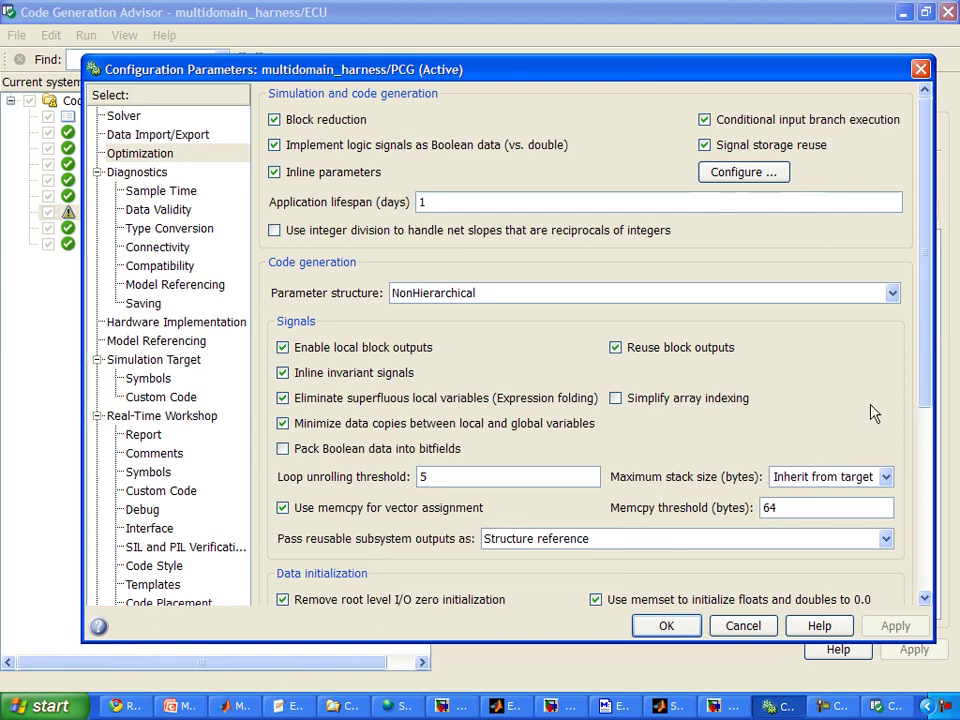
{"action": "left_click_drag", "start_coordinate": [926, 388], "coordinate": [930, 575]}
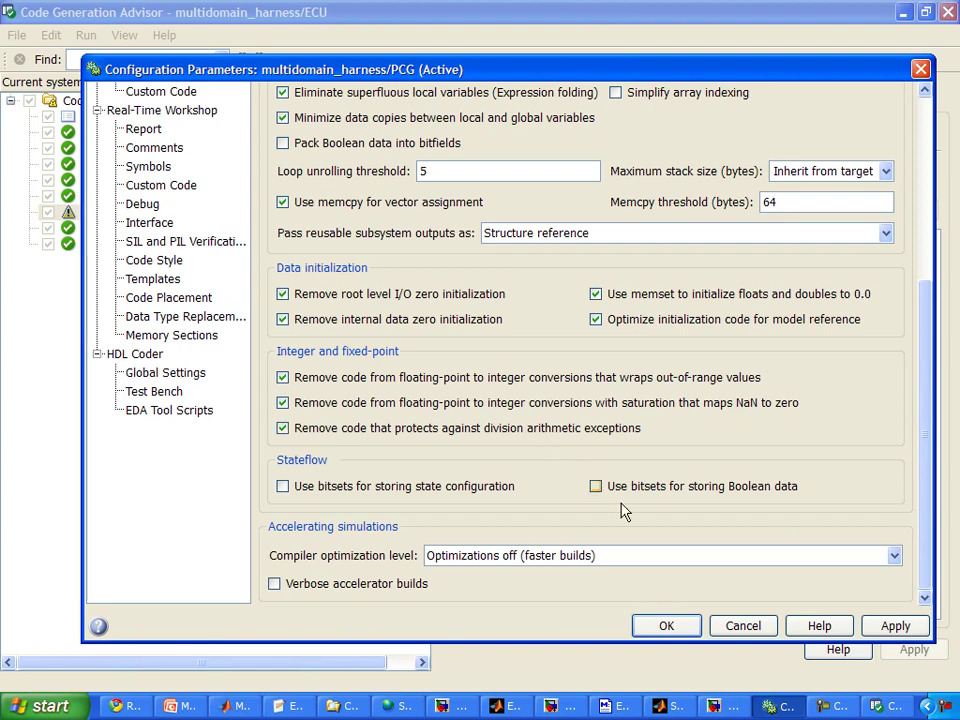
{"action": "left_click", "coordinate": [667, 627]}
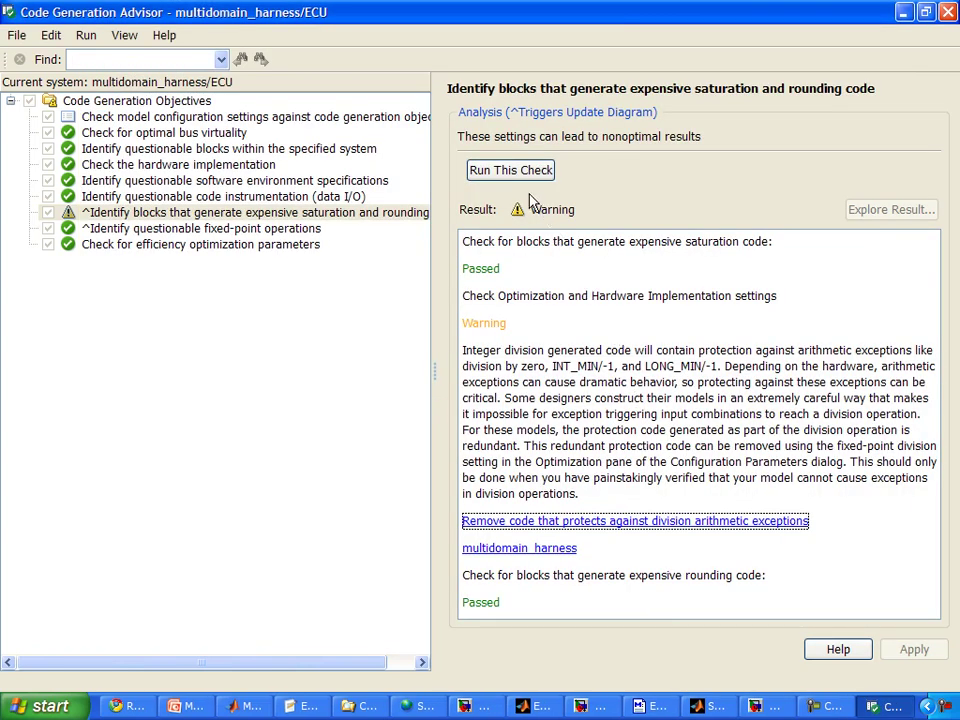
{"action": "left_click", "coordinate": [526, 174]}
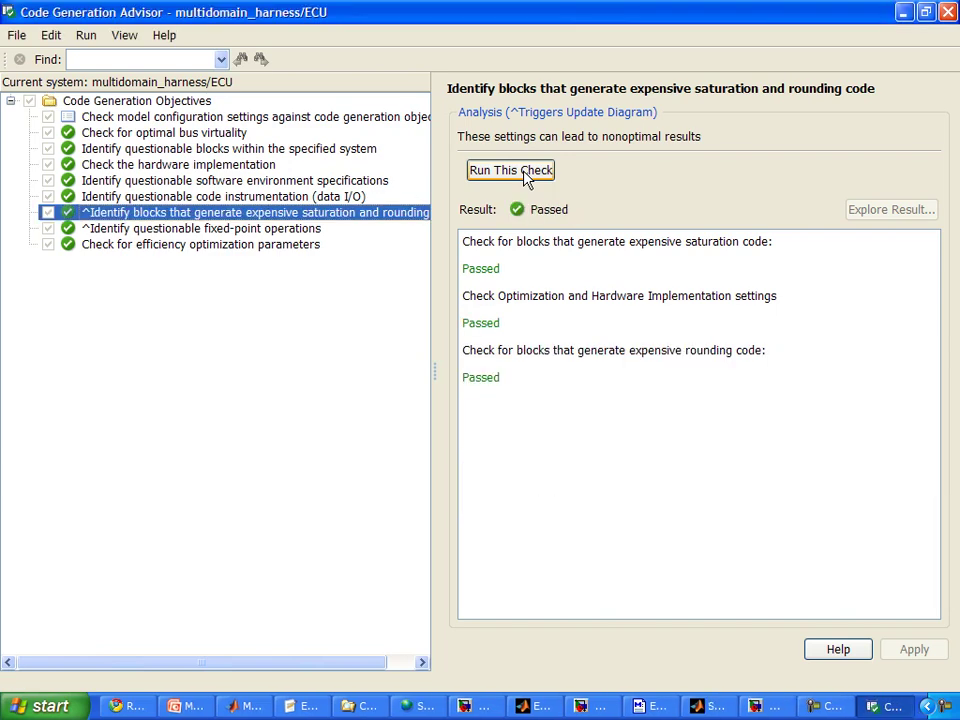
- Rerun the configuration-versus-objectives check to confirm it passes, then close the Advisor
{"action": "left_click", "coordinate": [176, 120]}
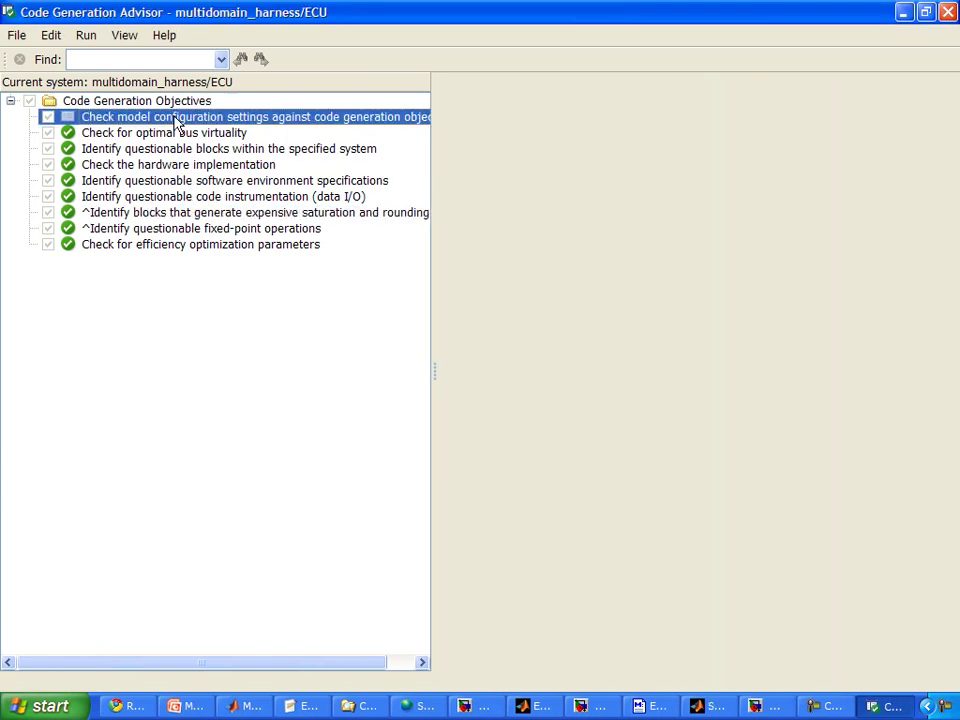
{"action": "left_click", "coordinate": [524, 203]}
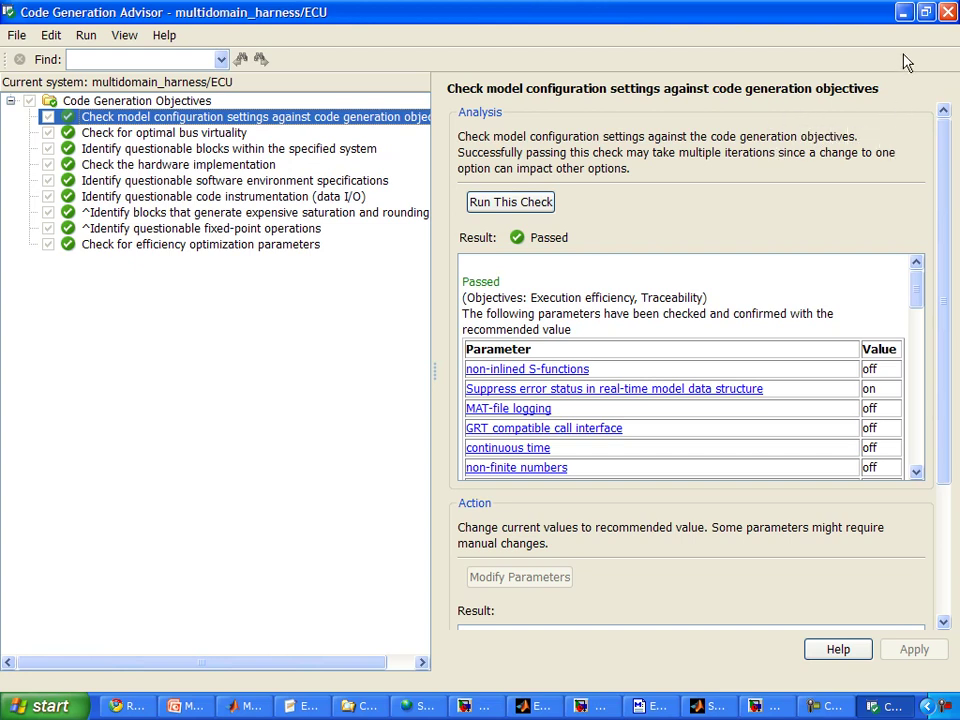
{"action": "left_click", "coordinate": [940, 14]}
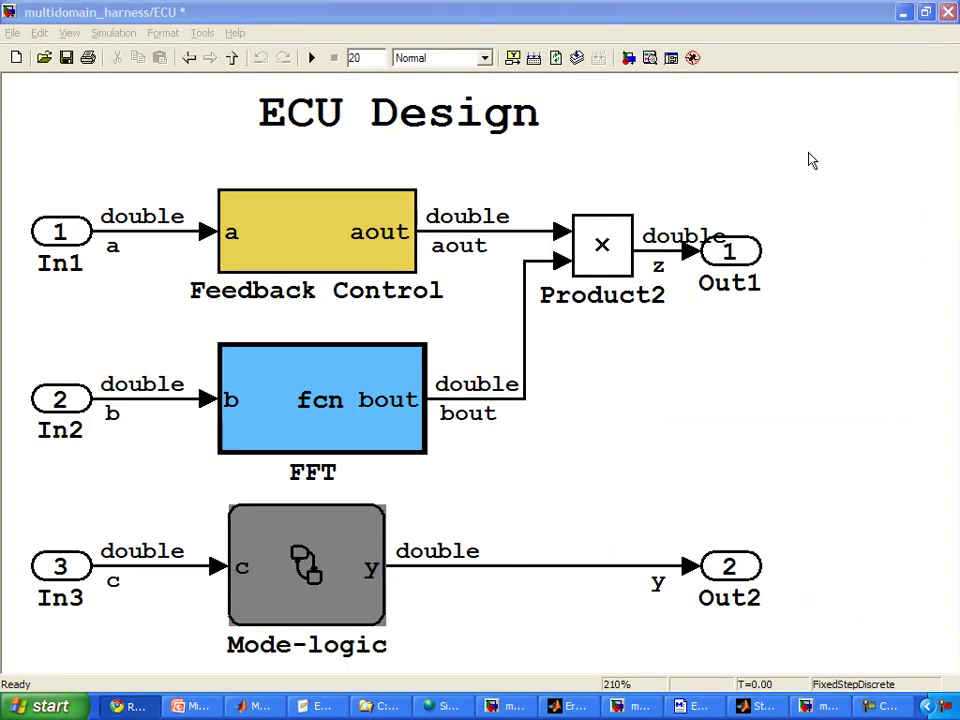
- From the Real-Time Workshop configuration pane, generate ert.tlc embedded code for multidomain_harness
{"action": "left_click", "coordinate": [827, 706]}
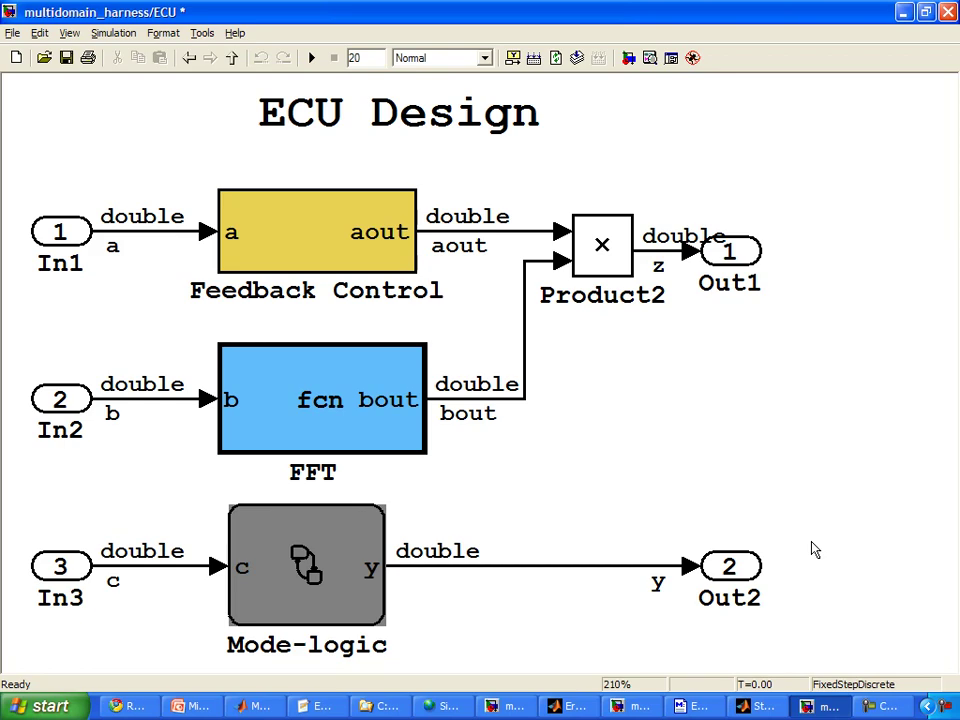
{"action": "left_click", "coordinate": [122, 33]}
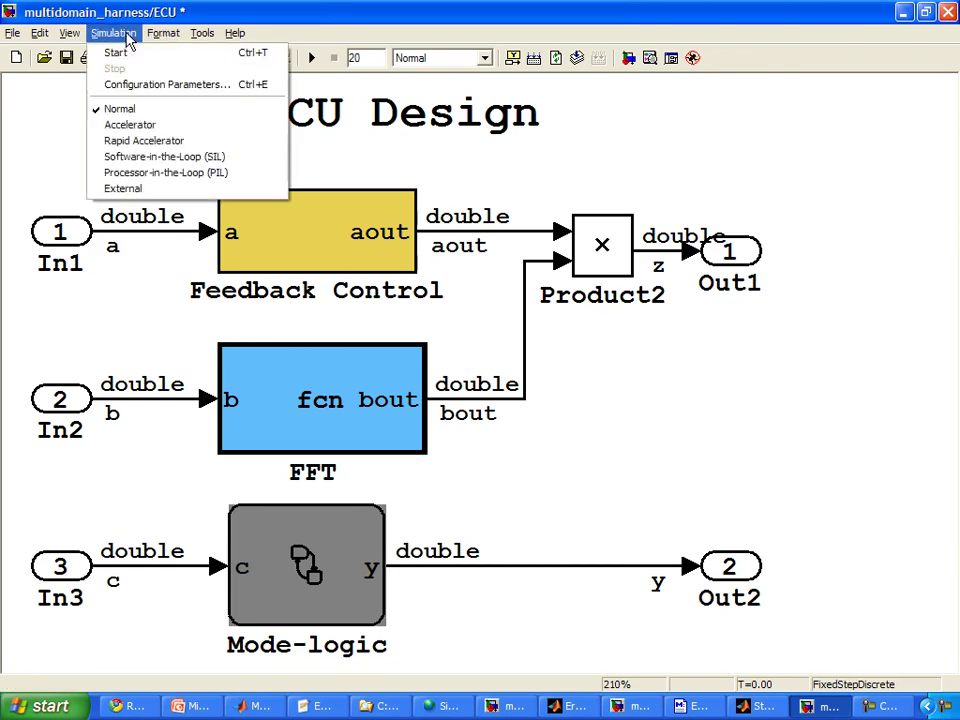
{"action": "left_click", "coordinate": [145, 85]}
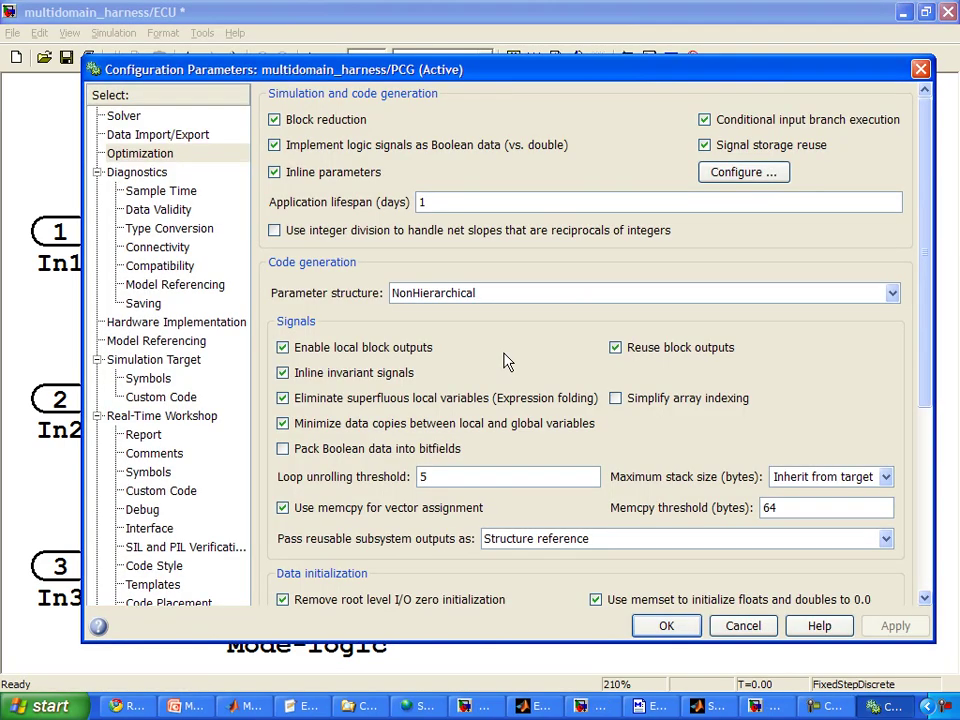
{"action": "left_click", "coordinate": [197, 417]}
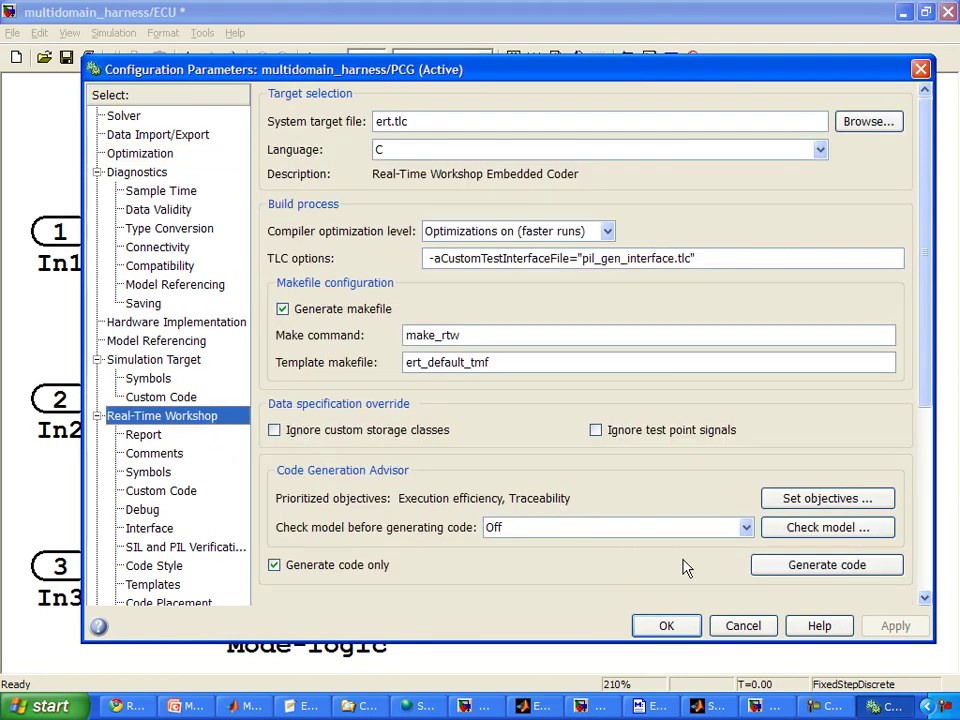
{"action": "left_click", "coordinate": [775, 577]}
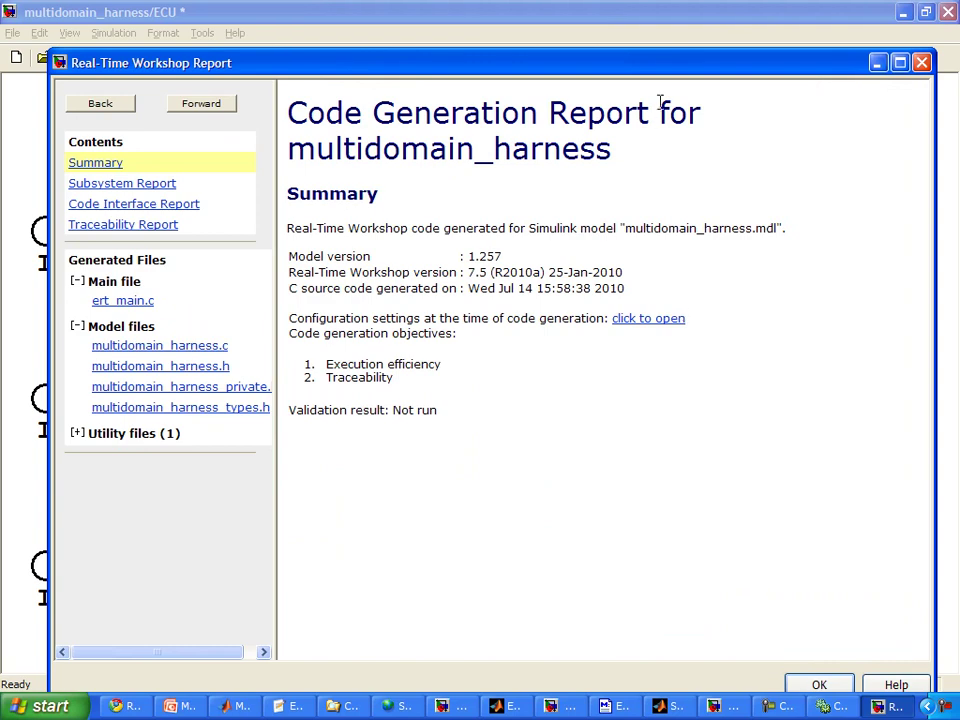
- Maximize the report and scroll through the generated multidomain_harness.c source code
{"action": "double_click", "coordinate": [659, 67]}
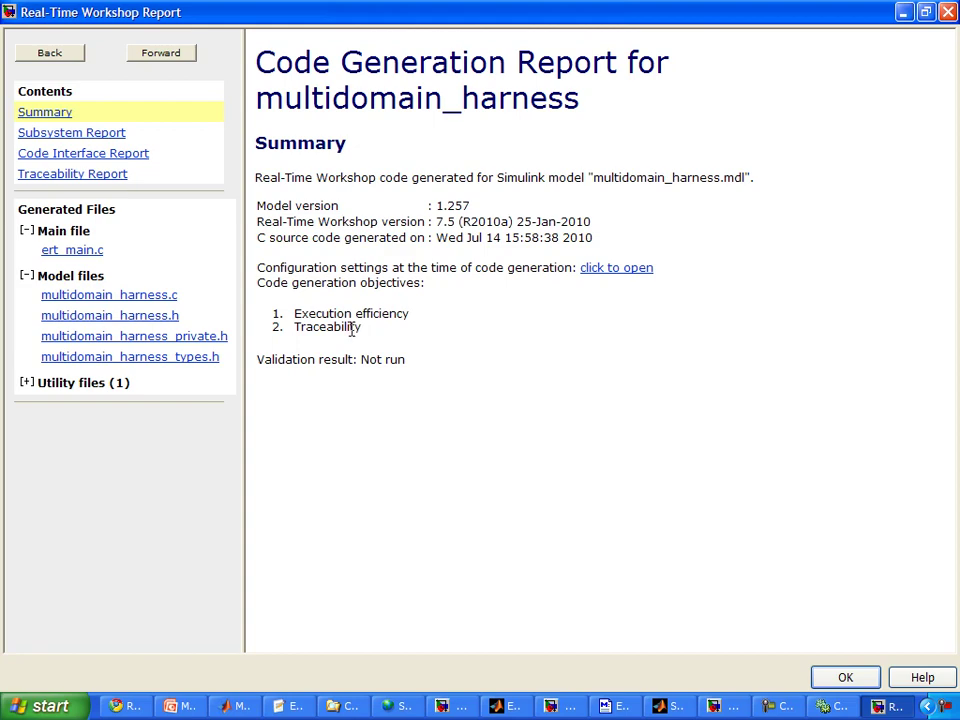
{"action": "left_click", "coordinate": [162, 296]}
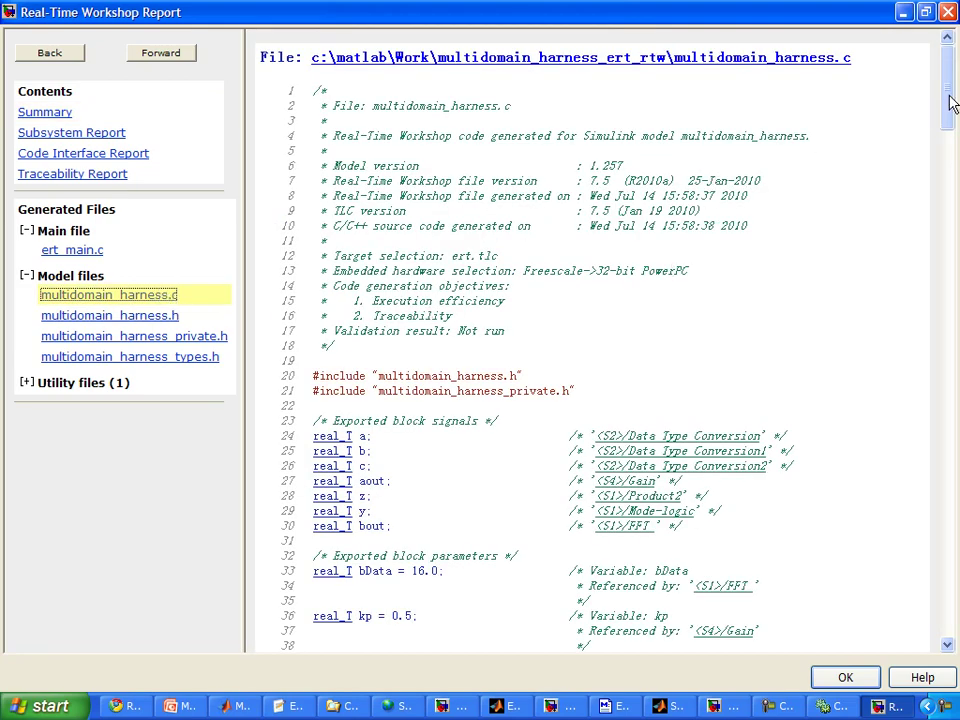
{"action": "left_click_drag", "start_coordinate": [951, 99], "coordinate": [955, 568]}
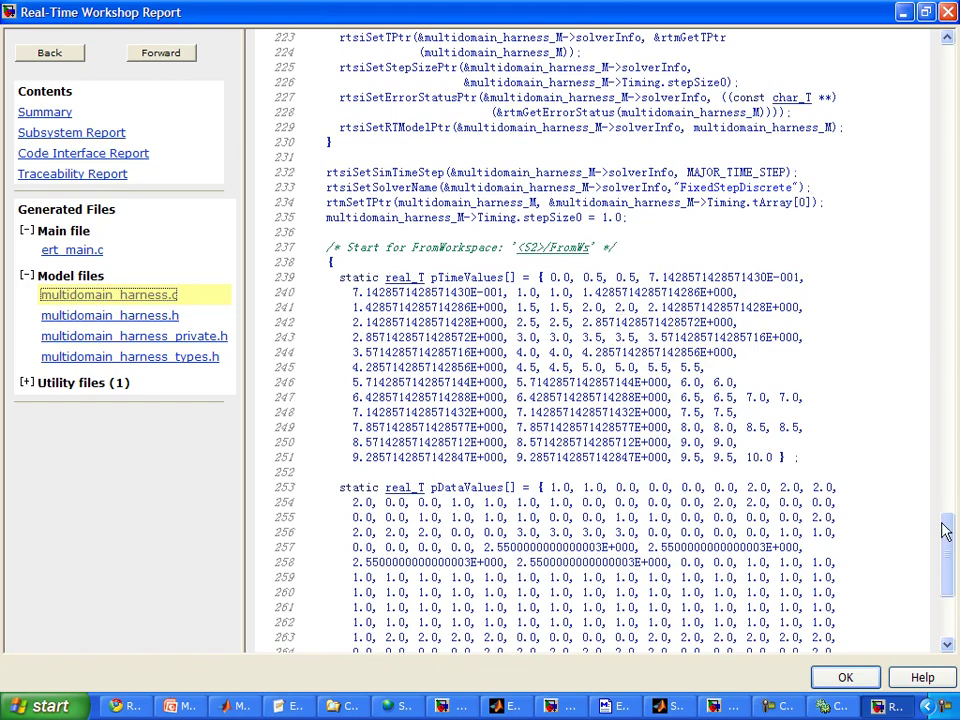
{"action": "left_click_drag", "start_coordinate": [945, 527], "coordinate": [953, 437]}
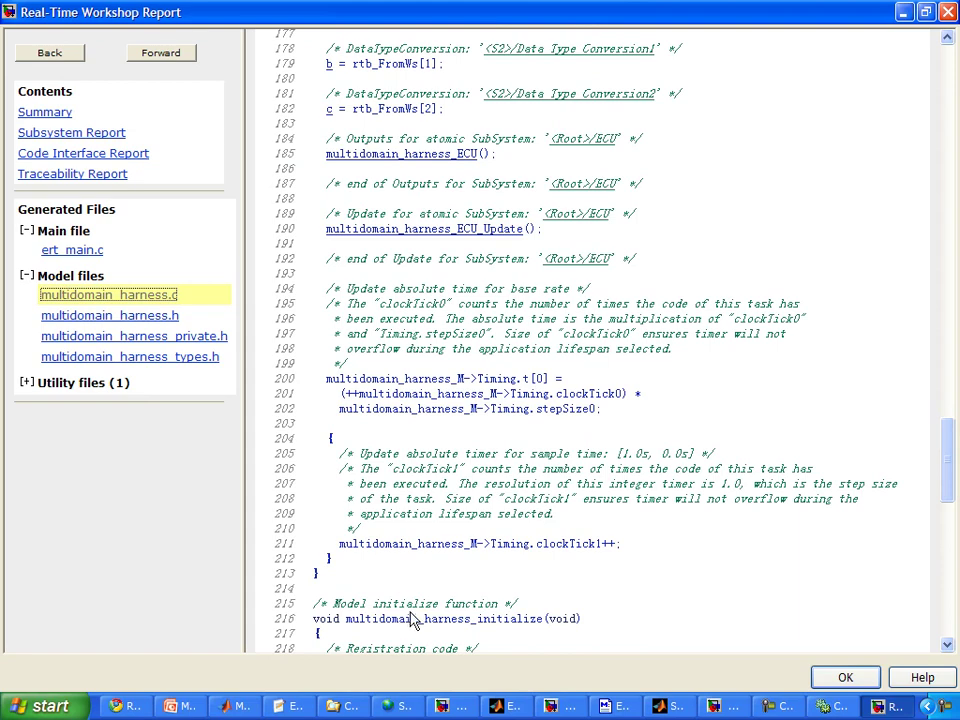
{"action": "double_click", "coordinate": [476, 620]}
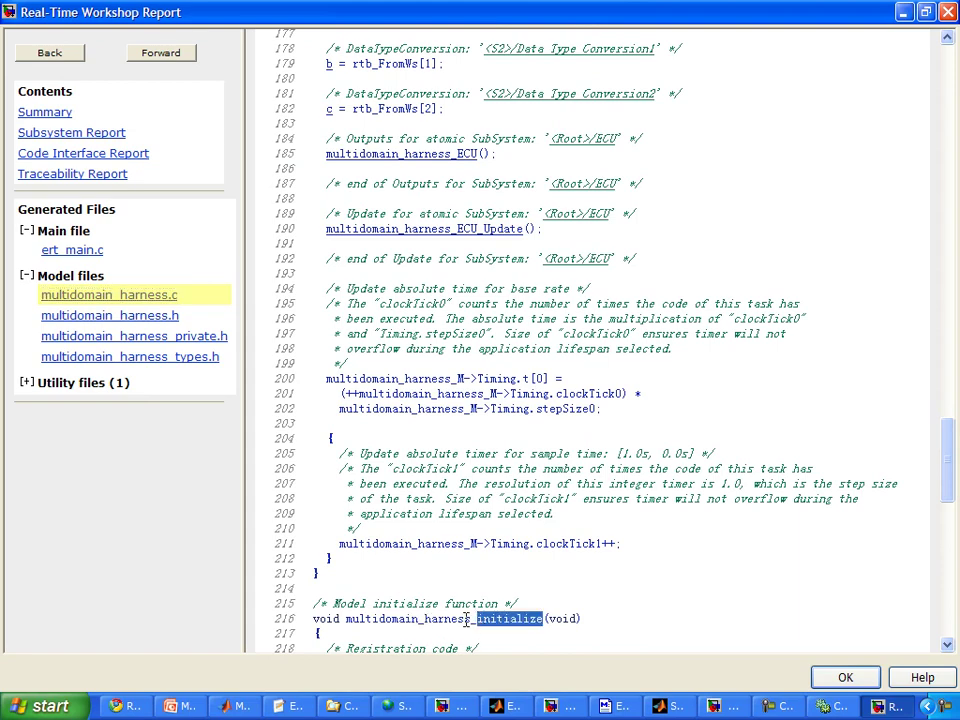
{"action": "left_click", "coordinate": [466, 622]}
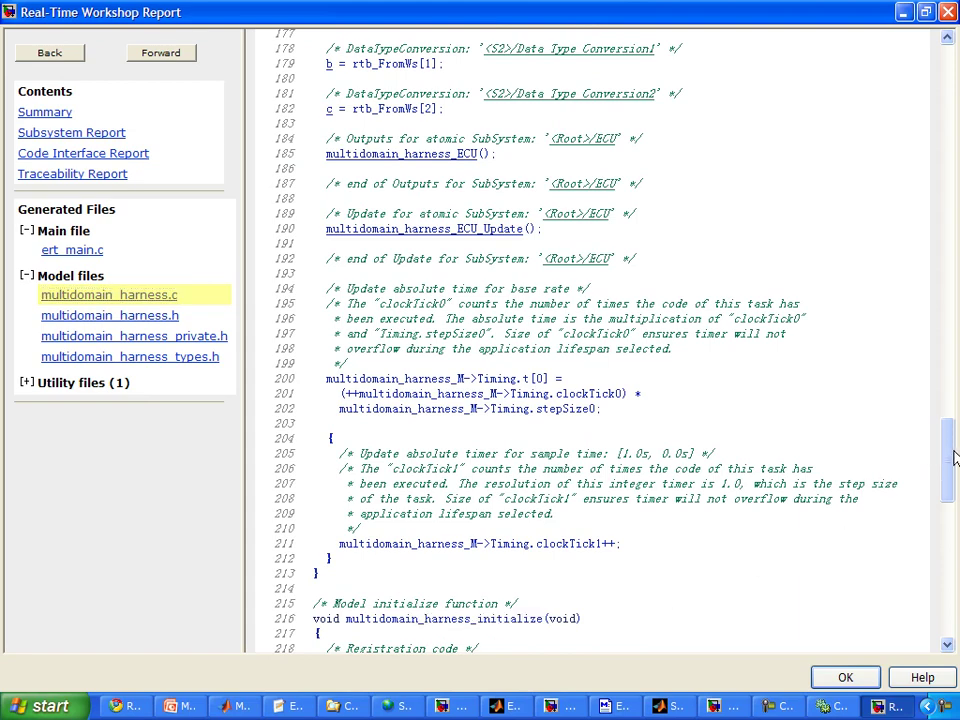
{"action": "left_click_drag", "start_coordinate": [948, 446], "coordinate": [946, 214]}
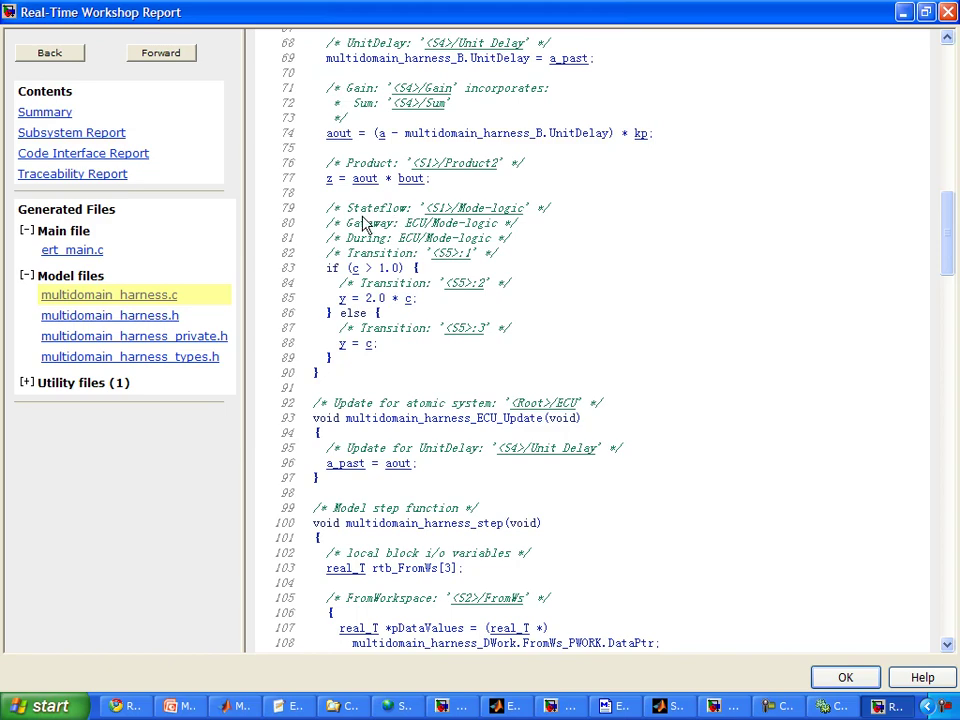
- Trace the Mode-logic code back to its chart block in the model, then return to the report
{"action": "left_click", "coordinate": [497, 217]}
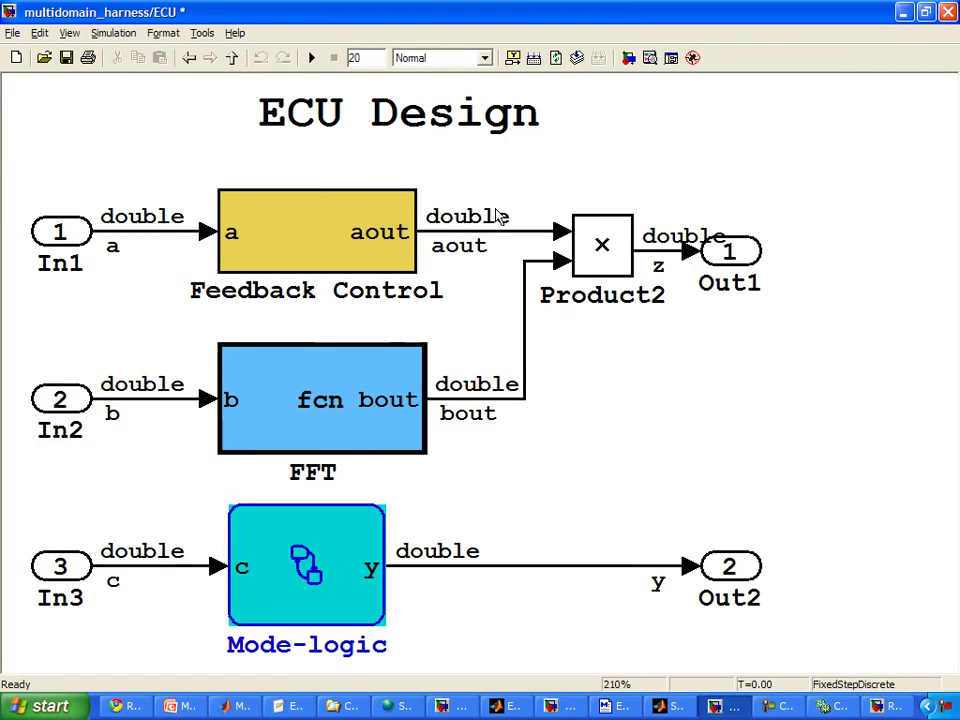
{"action": "left_click", "coordinate": [311, 563]}
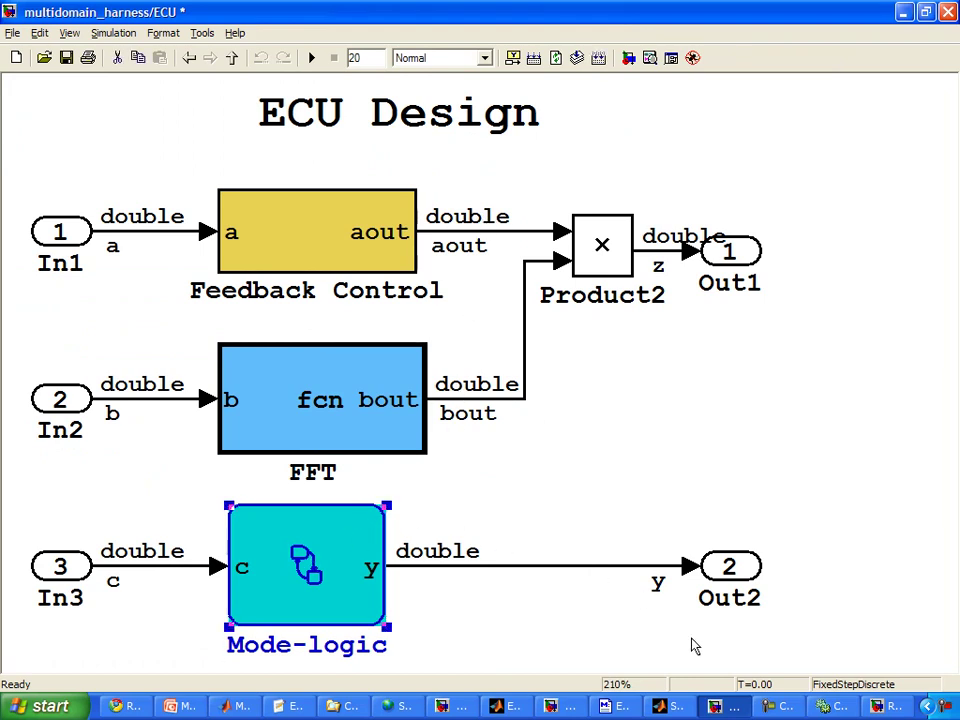
{"action": "left_click", "coordinate": [880, 706]}
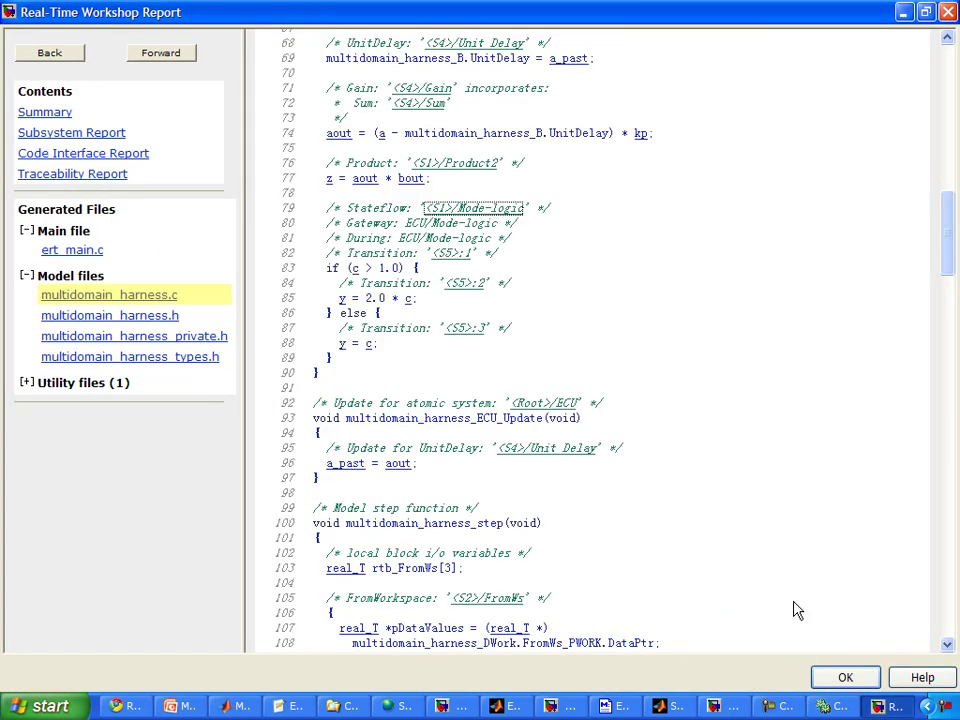
{"action": "scroll", "coordinate": [563, 283], "scroll_direction": "up", "scroll_amount": 4}
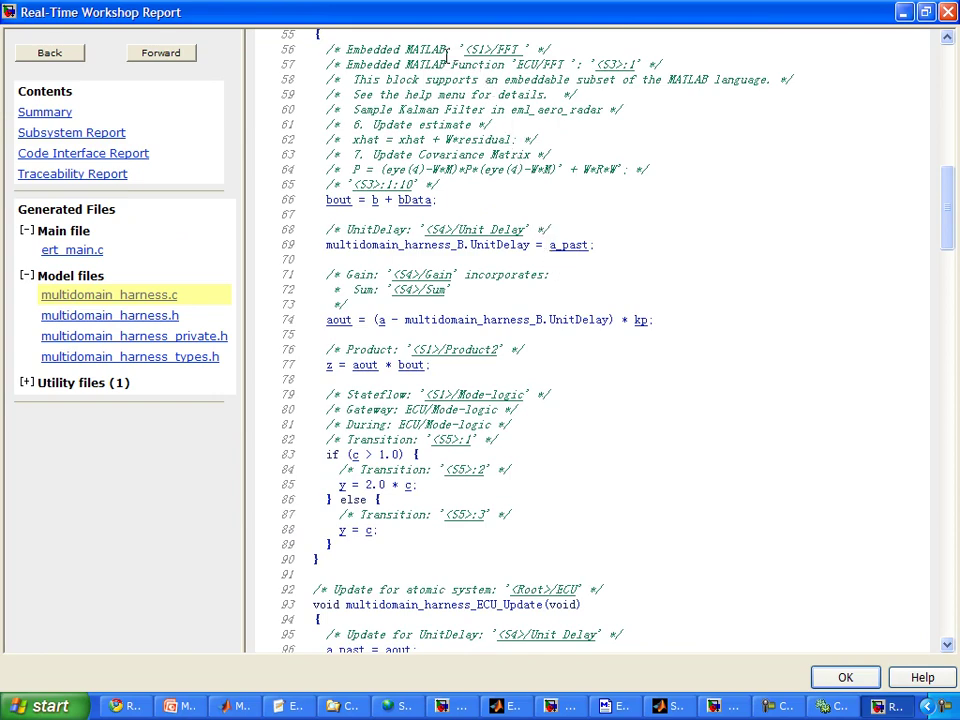
- Trace the FFT code to its model block and view its MATLAB function code
{"action": "left_click", "coordinate": [493, 50]}
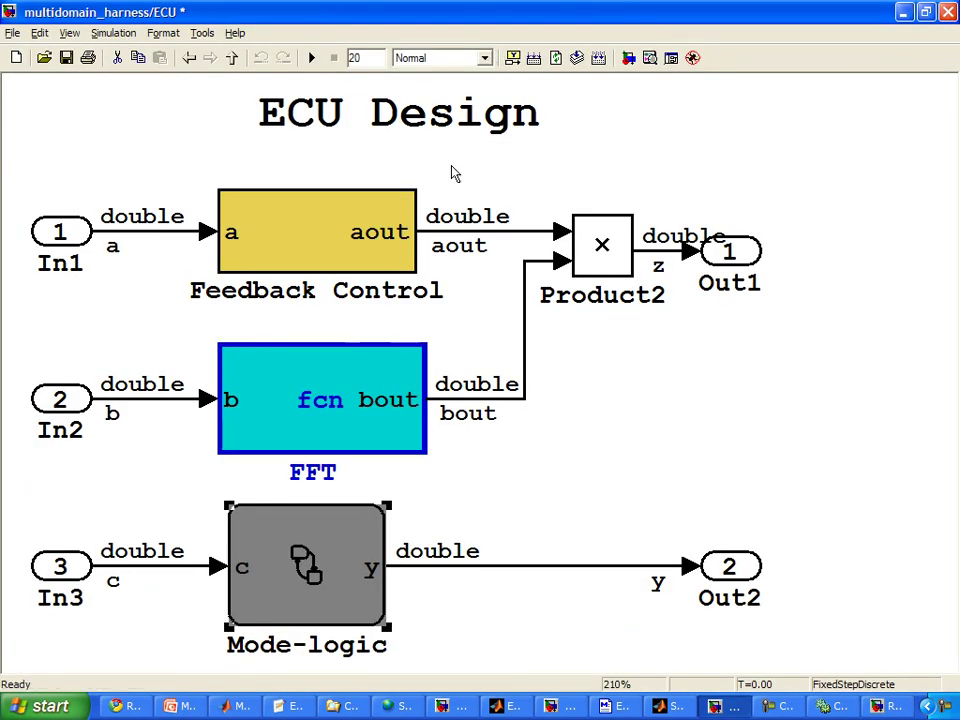
{"action": "double_click", "coordinate": [395, 390]}
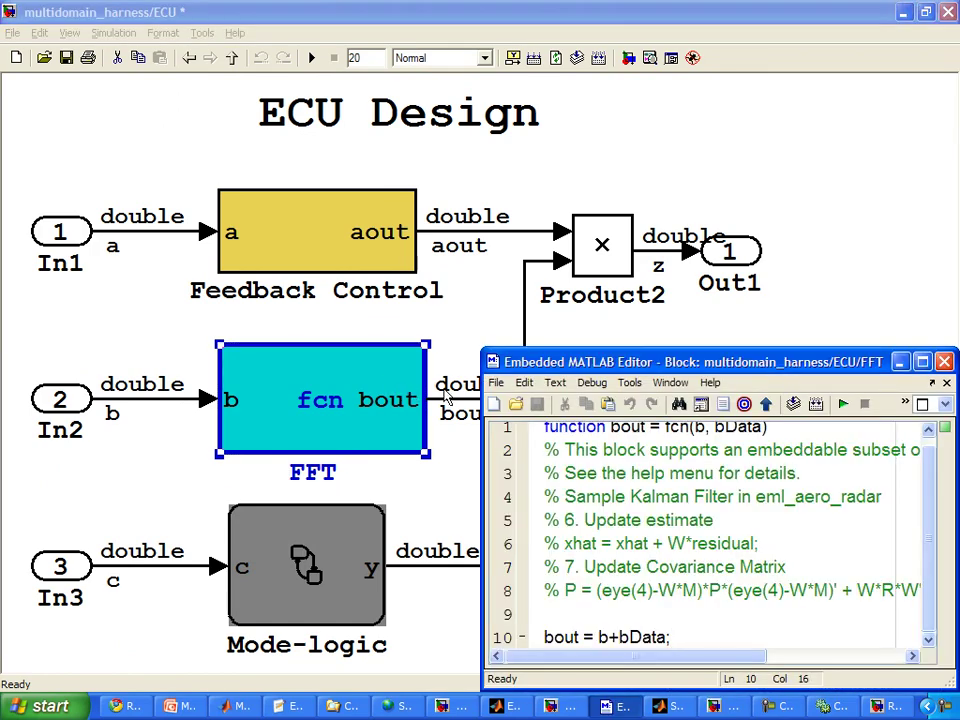
{"action": "left_click", "coordinate": [944, 361]}
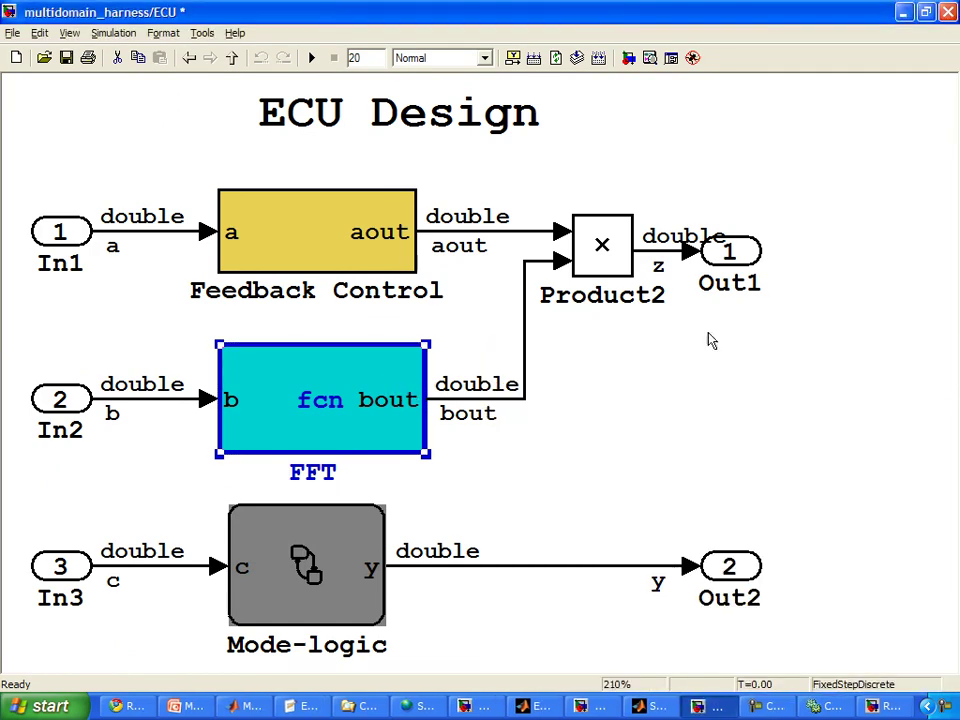
- Navigate from the Feedback Control Gain block to its highlighted code in multidomain_harness.h and .c
{"action": "double_click", "coordinate": [290, 251]}
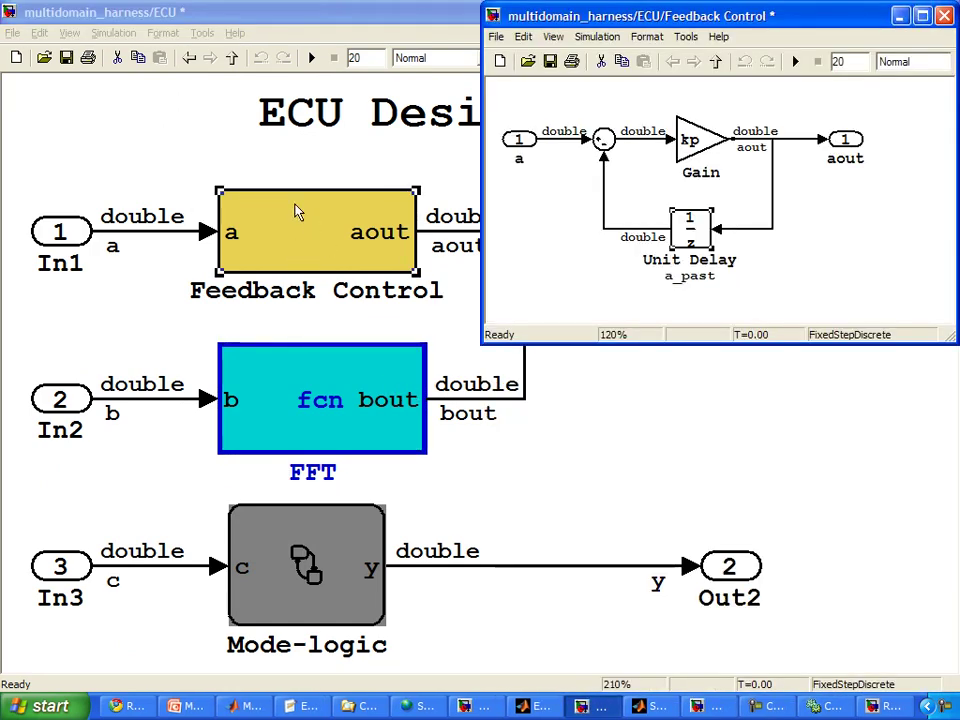
{"action": "left_click", "coordinate": [591, 259]}
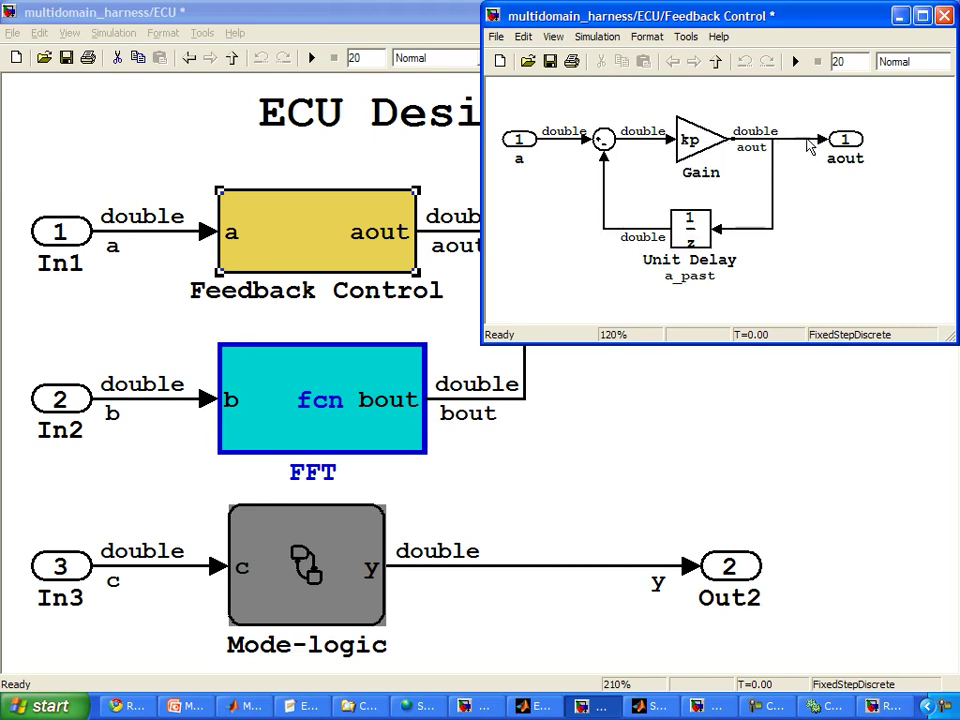
{"action": "right_click", "coordinate": [715, 148]}
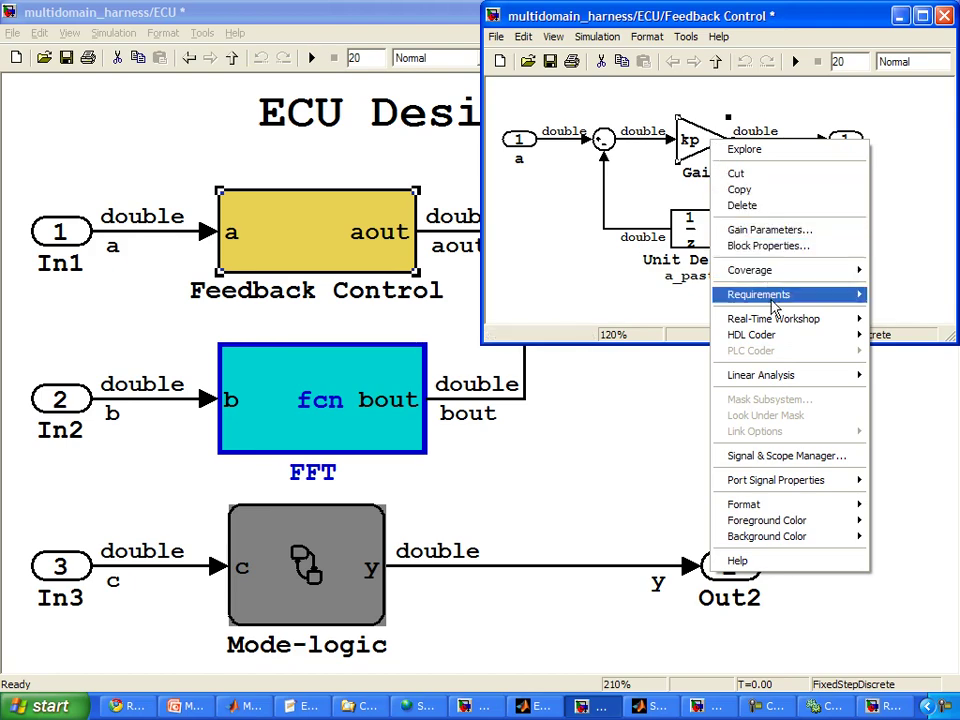
{"action": "mouse_move", "coordinate": [805, 320]}
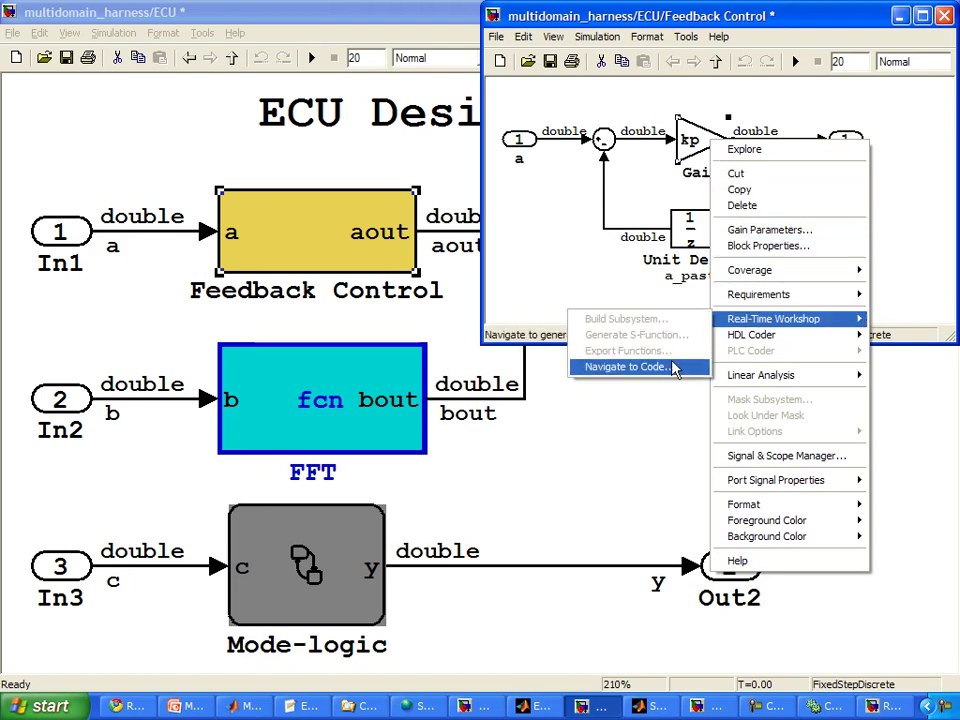
{"action": "left_click", "coordinate": [673, 367]}
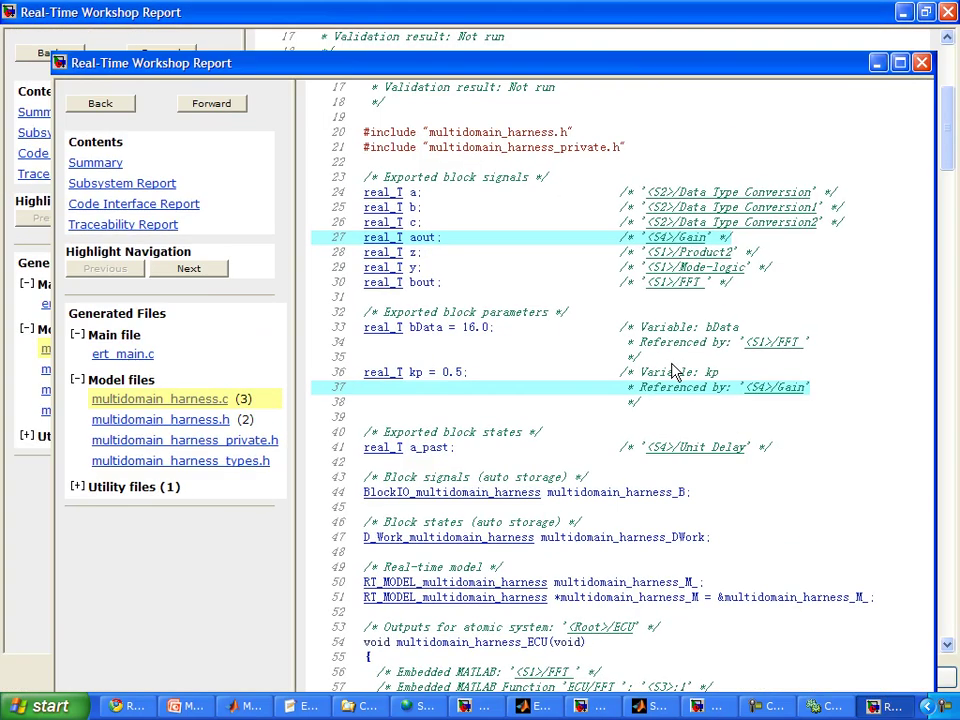
{"action": "double_click", "coordinate": [609, 68]}
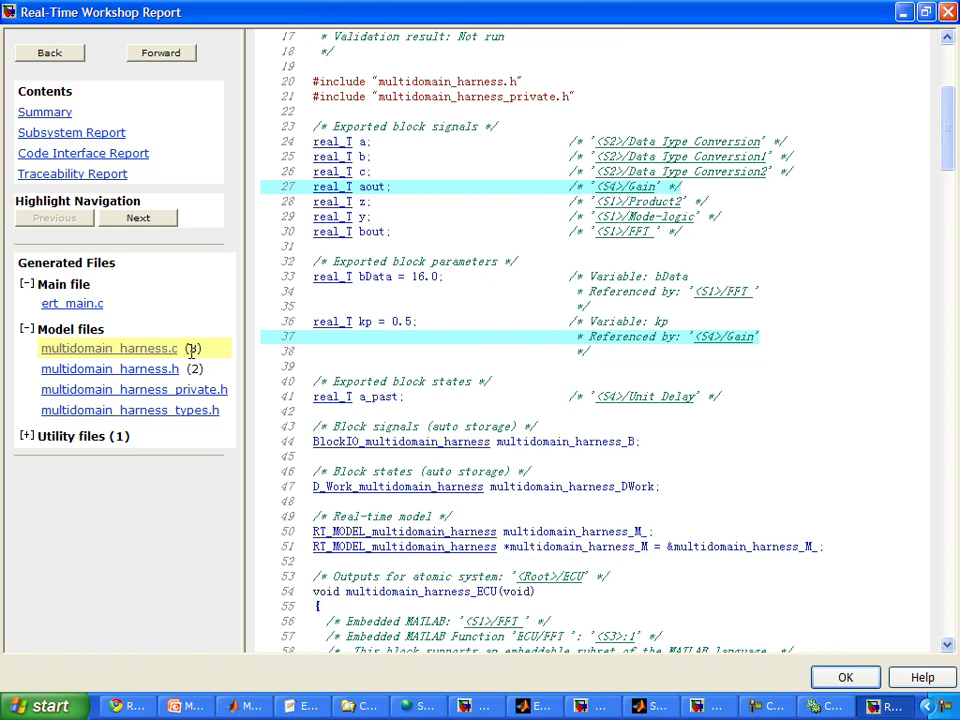
{"action": "left_click", "coordinate": [154, 377]}
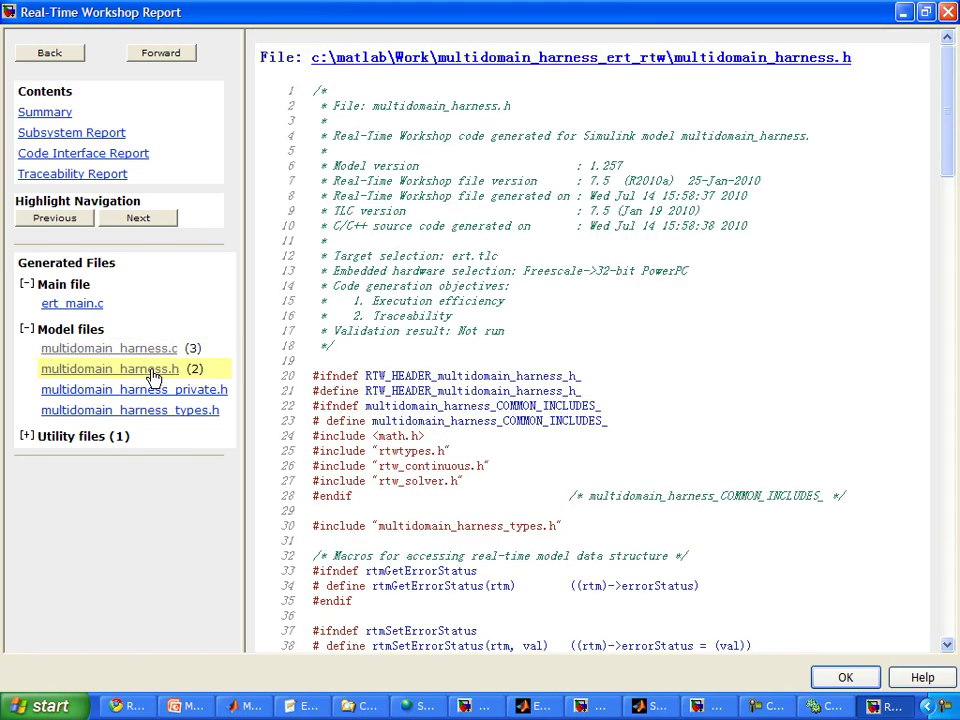
{"action": "scroll", "coordinate": [452, 335], "scroll_direction": "down", "scroll_amount": 19}
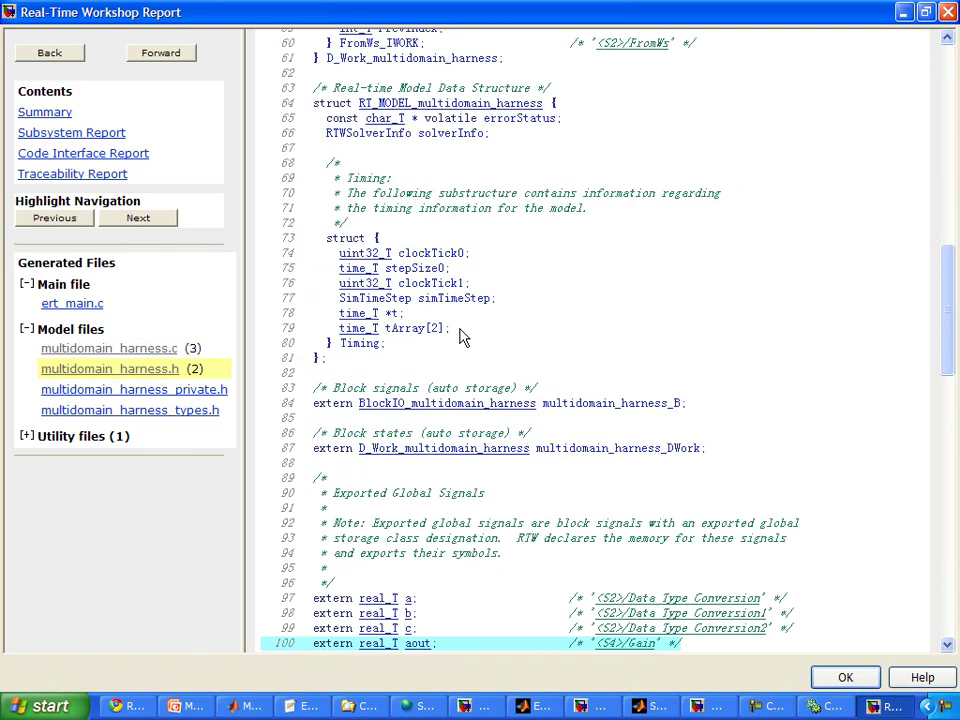
{"action": "scroll", "coordinate": [465, 339], "scroll_direction": "down", "scroll_amount": 8}
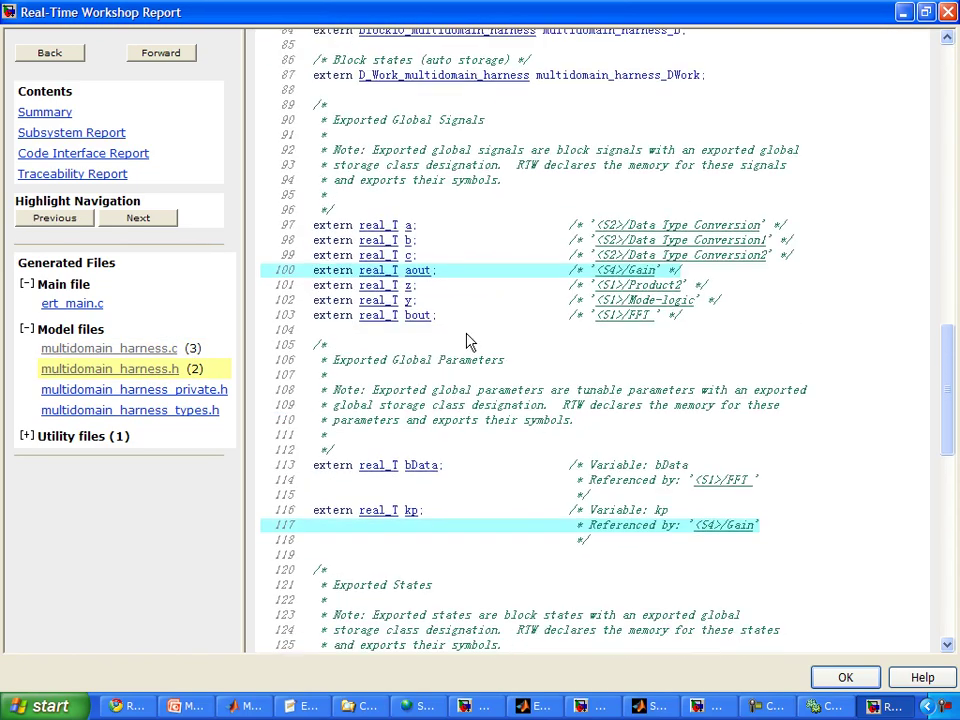
{"action": "left_click", "coordinate": [126, 349]}
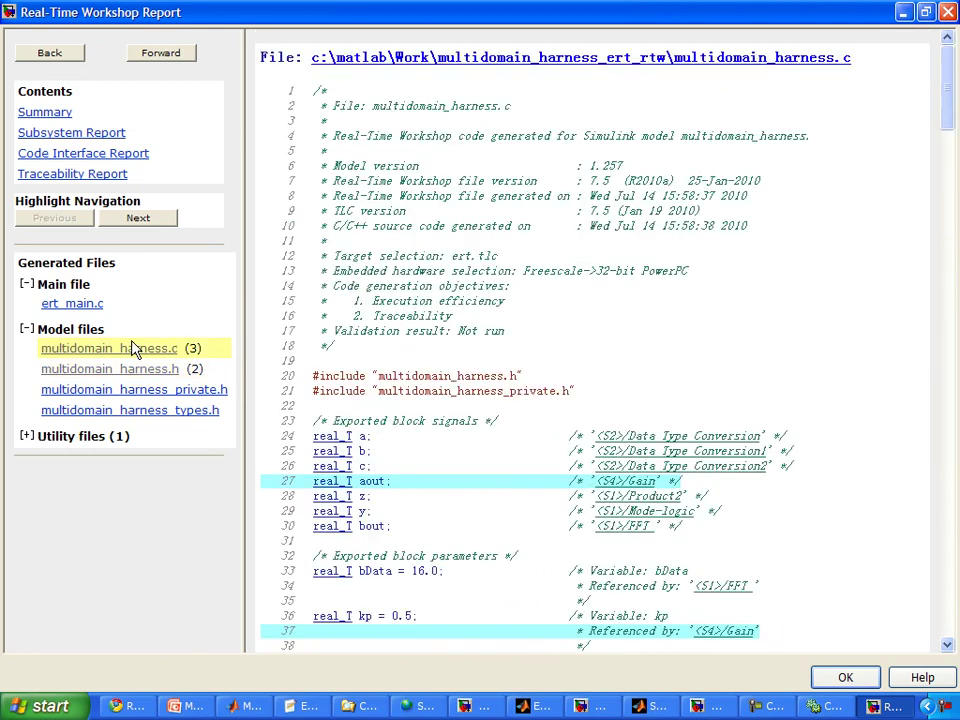
- Review the Traceability Report, then the Code Interface Report's function details
{"action": "left_click", "coordinate": [110, 184]}
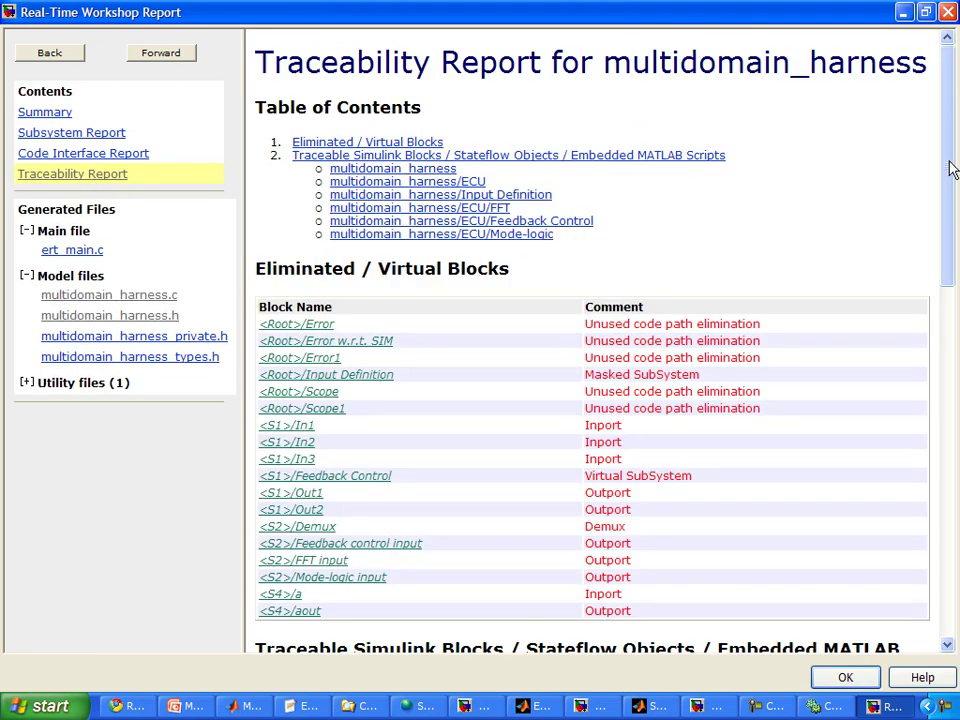
{"action": "left_click_drag", "start_coordinate": [950, 170], "coordinate": [950, 210]}
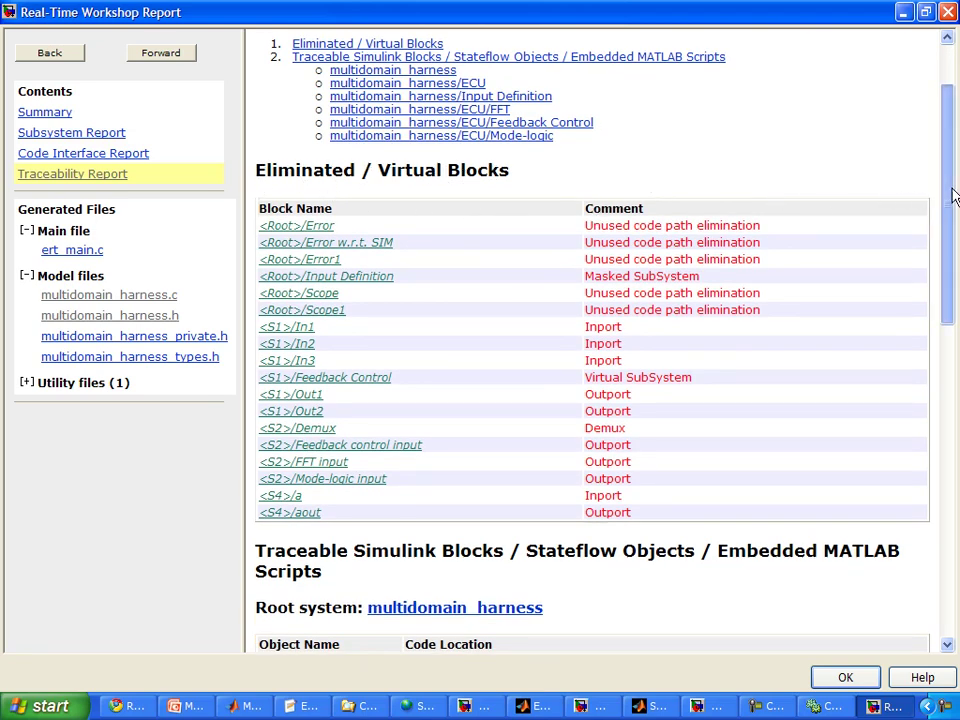
{"action": "left_click_drag", "start_coordinate": [953, 197], "coordinate": [952, 360]}
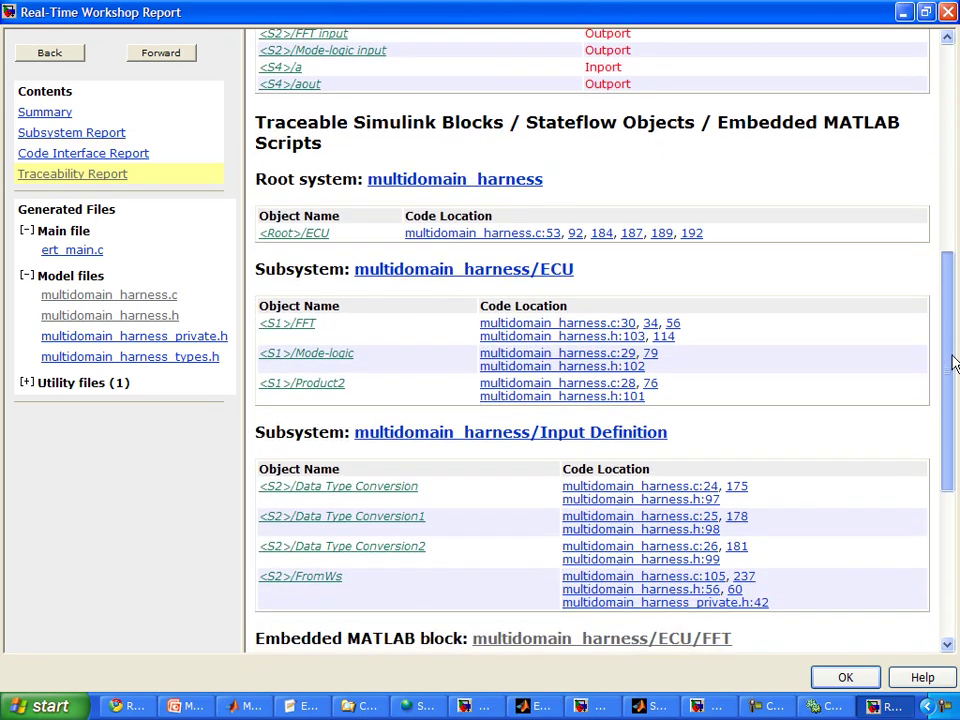
{"action": "left_click", "coordinate": [70, 154]}
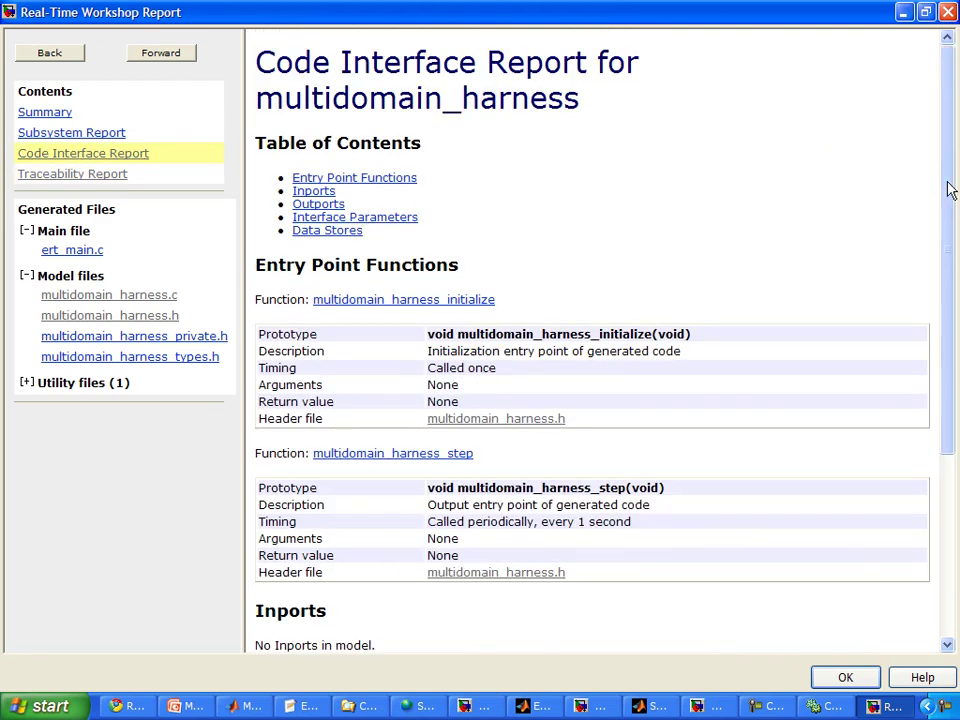
{"action": "left_click_drag", "start_coordinate": [949, 189], "coordinate": [955, 330]}
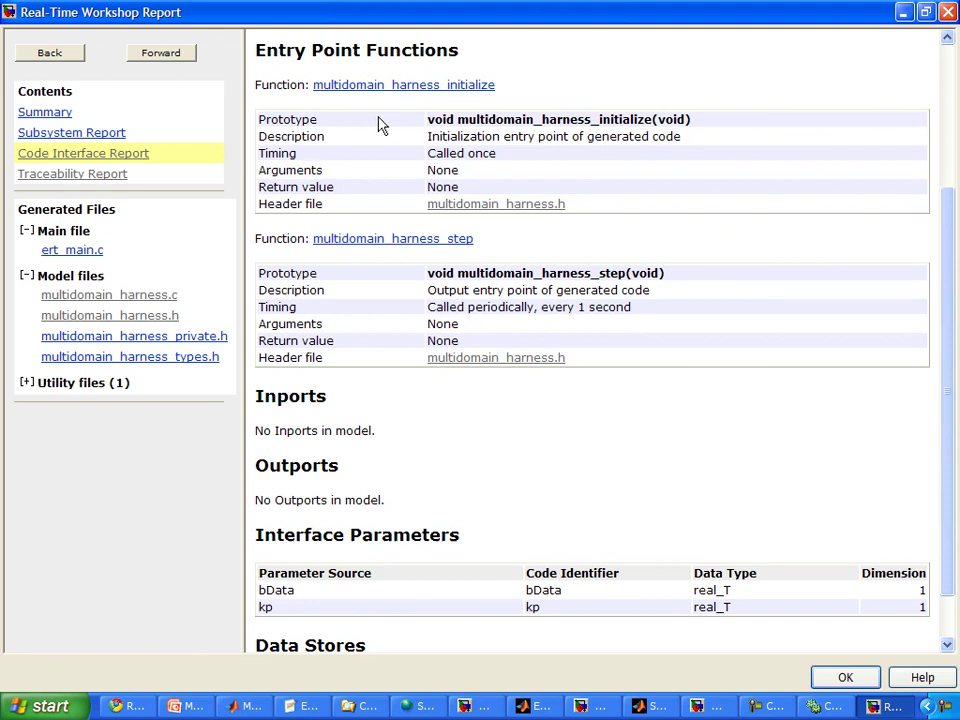
{"action": "left_click_drag", "start_coordinate": [413, 128], "coordinate": [420, 205]}
{"action": "left_click", "coordinate": [420, 206]}
- Check the Subsystem Report, then the void return types of the initialize and step entry-point functions
{"action": "left_click", "coordinate": [113, 135]}
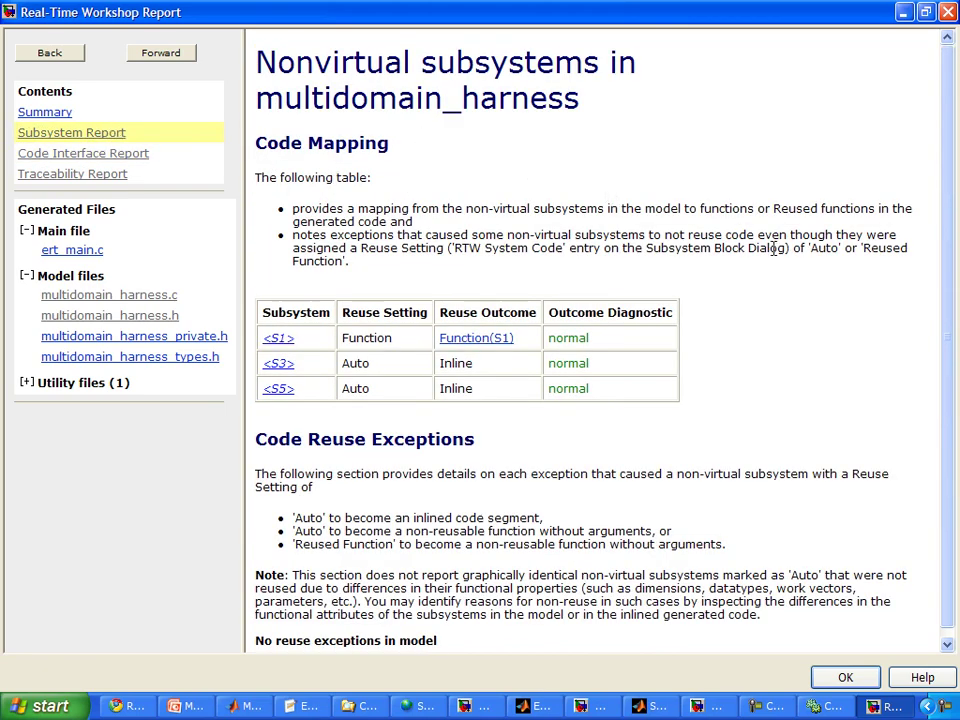
{"action": "scroll", "coordinate": [955, 240], "scroll_direction": "down", "scroll_amount": 1}
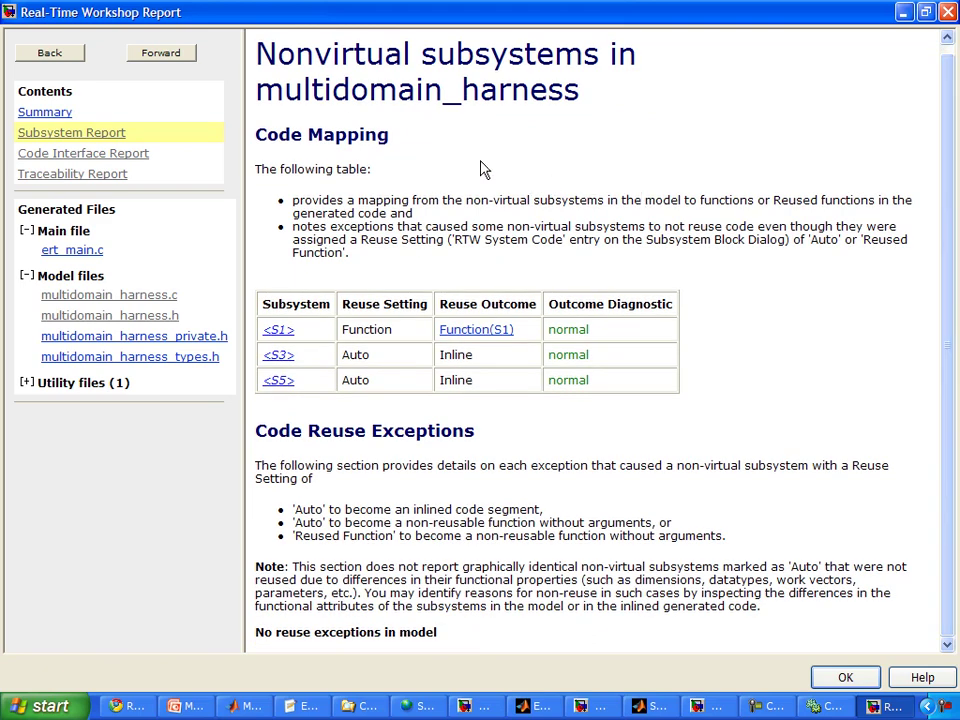
{"action": "left_click", "coordinate": [135, 156]}
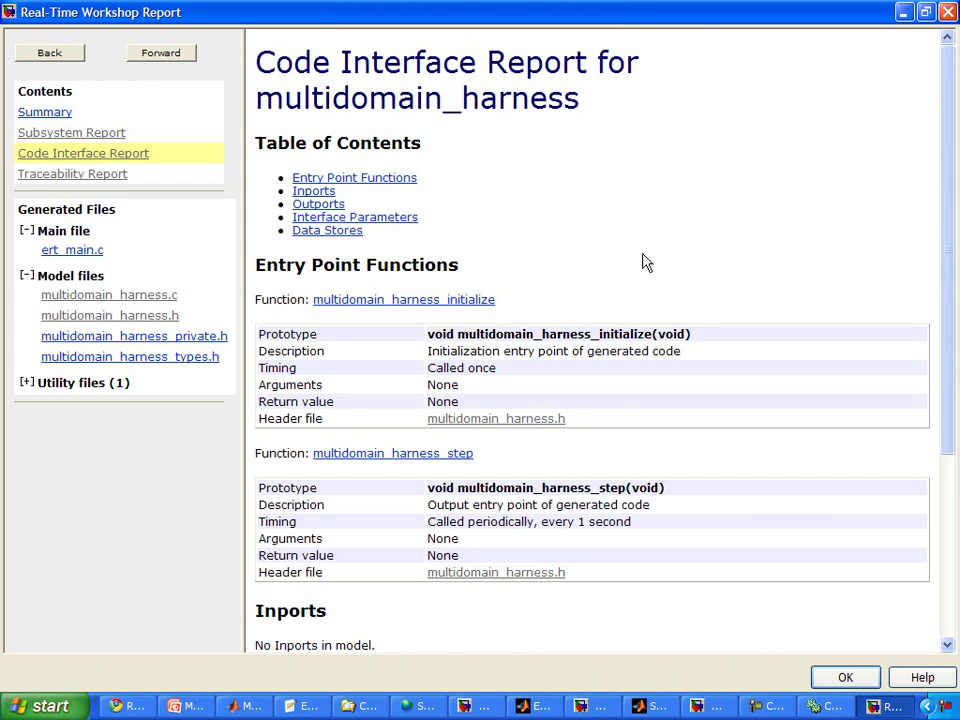
{"action": "scroll", "coordinate": [646, 290], "scroll_direction": "down", "scroll_amount": 5}
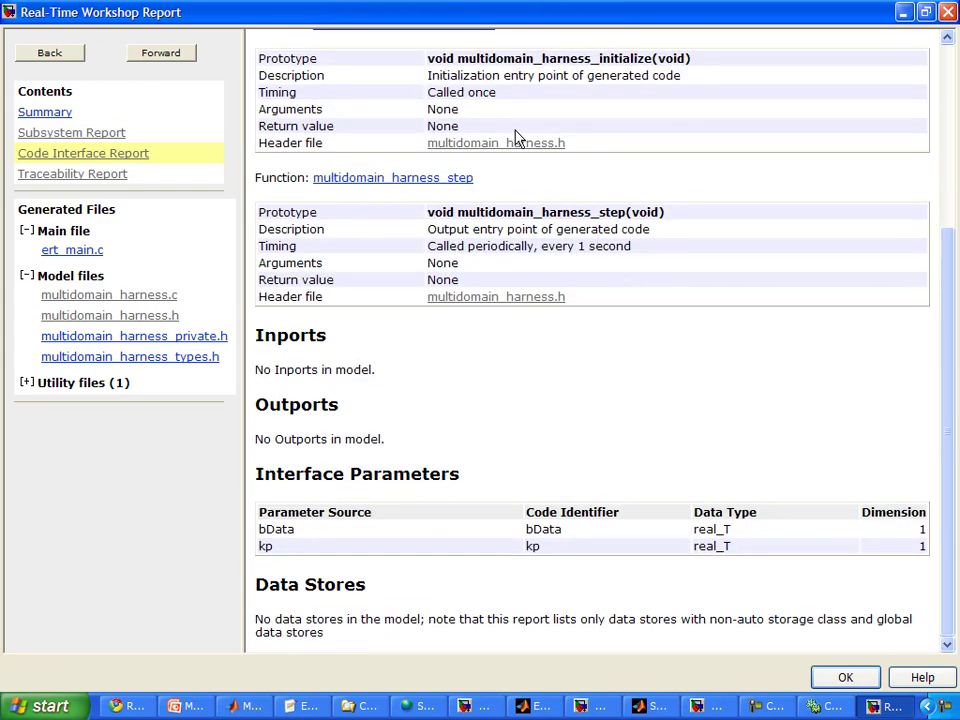
{"action": "left_click_drag", "start_coordinate": [428, 58], "coordinate": [454, 60]}
{"action": "left_click", "coordinate": [445, 61]}
{"action": "double_click", "coordinate": [447, 209]}
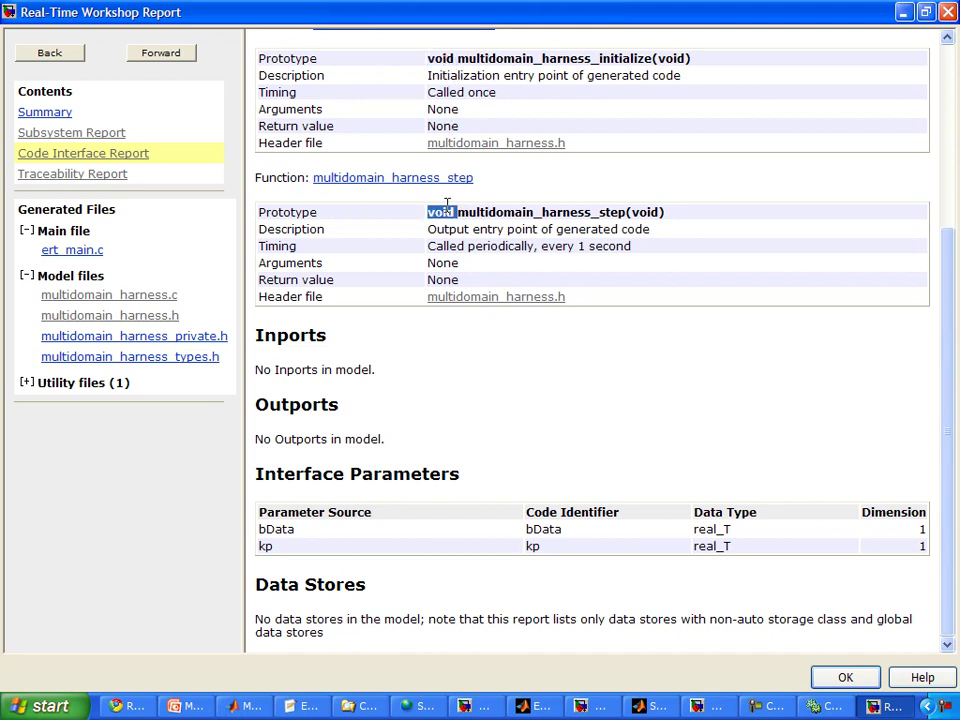
{"action": "left_click", "coordinate": [449, 216]}
- In the Interface pane, clear Generate reusable code and keep root-level I/O as Individual arguments
{"action": "left_click", "coordinate": [848, 707]}
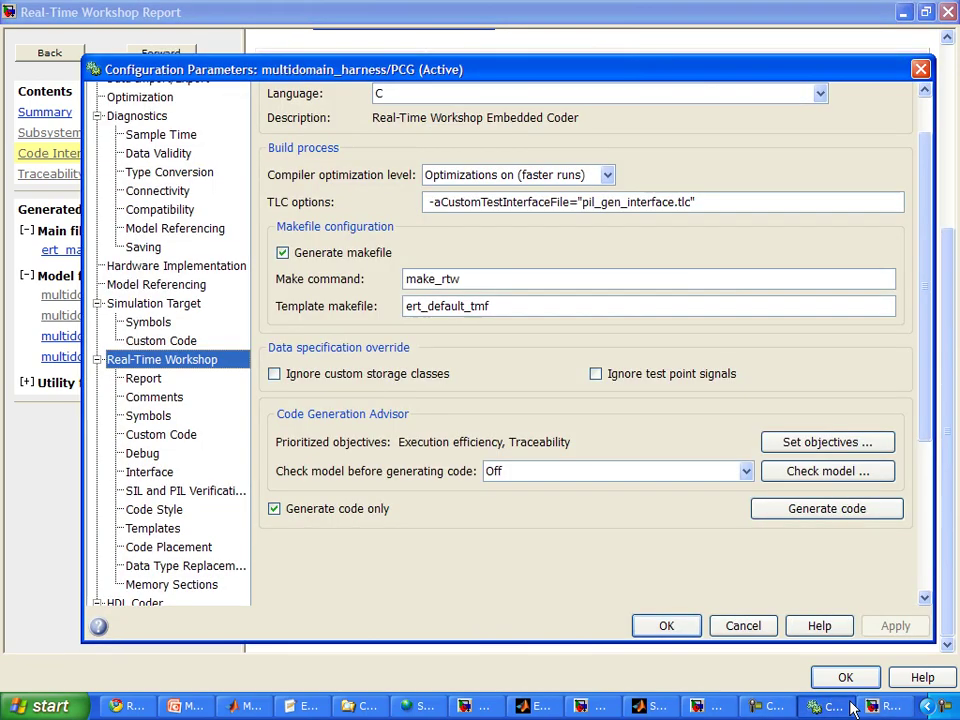
{"action": "left_click", "coordinate": [170, 476]}
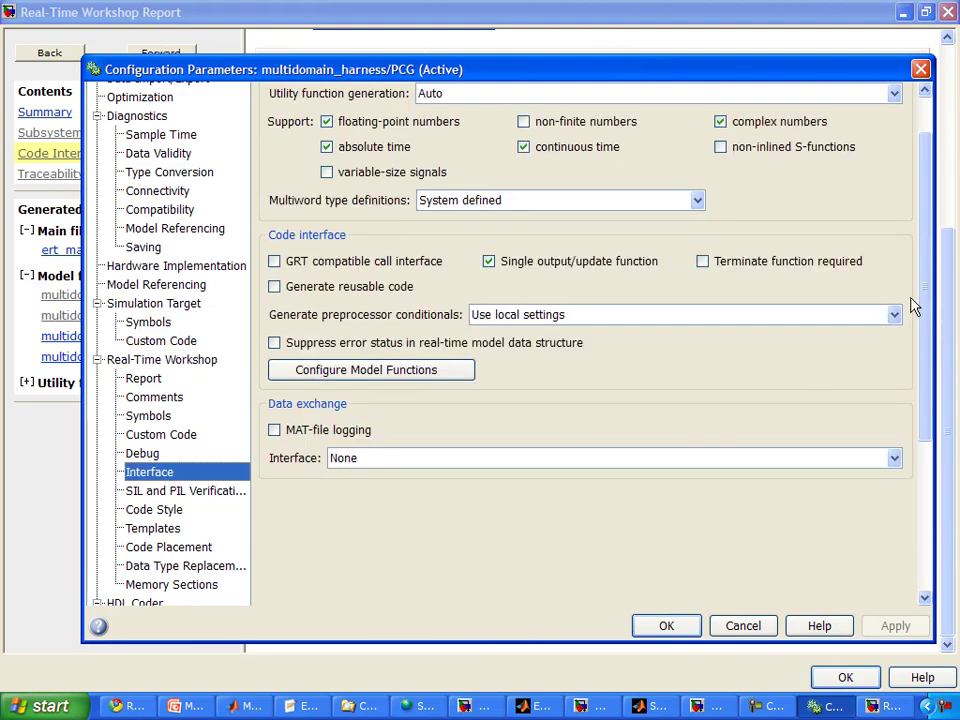
{"action": "scroll", "coordinate": [928, 226], "scroll_direction": "up", "scroll_amount": 2}
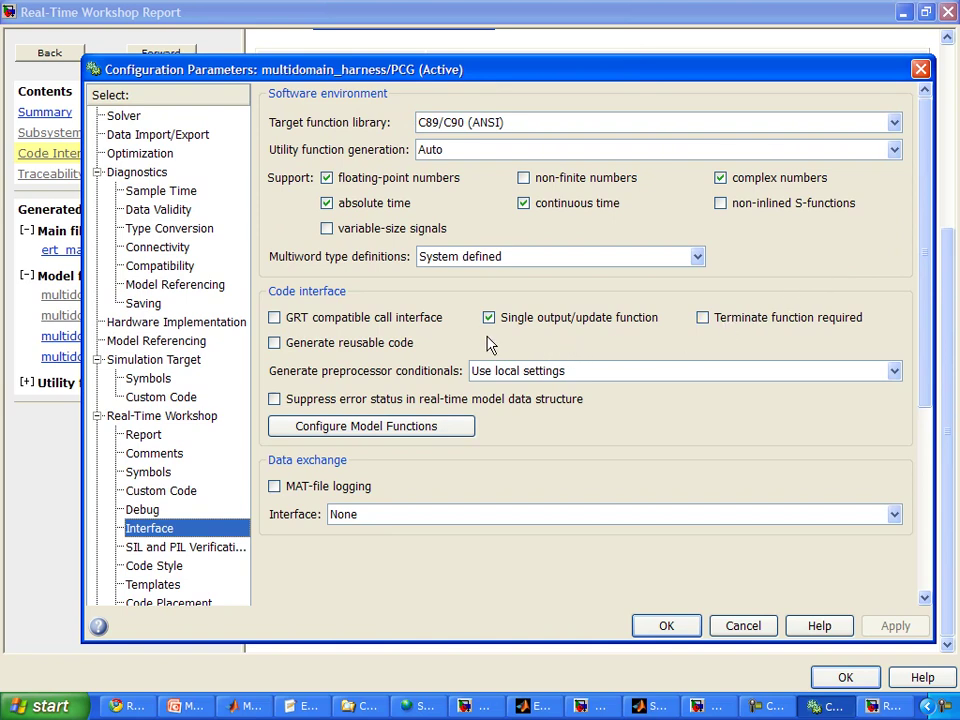
{"action": "left_click", "coordinate": [390, 344]}
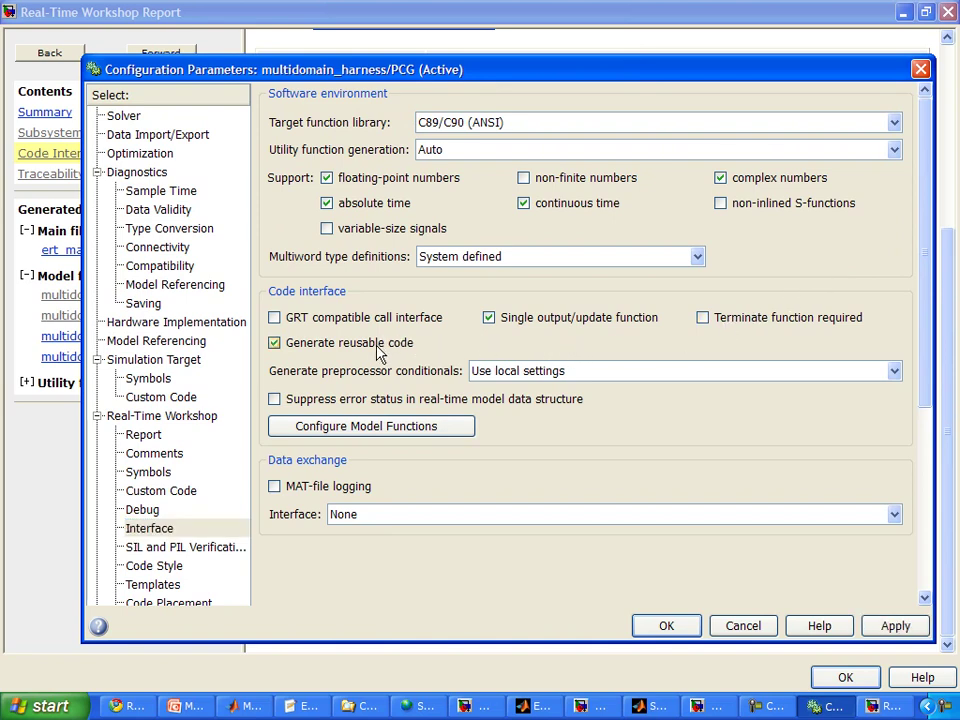
{"action": "left_click", "coordinate": [686, 378]}
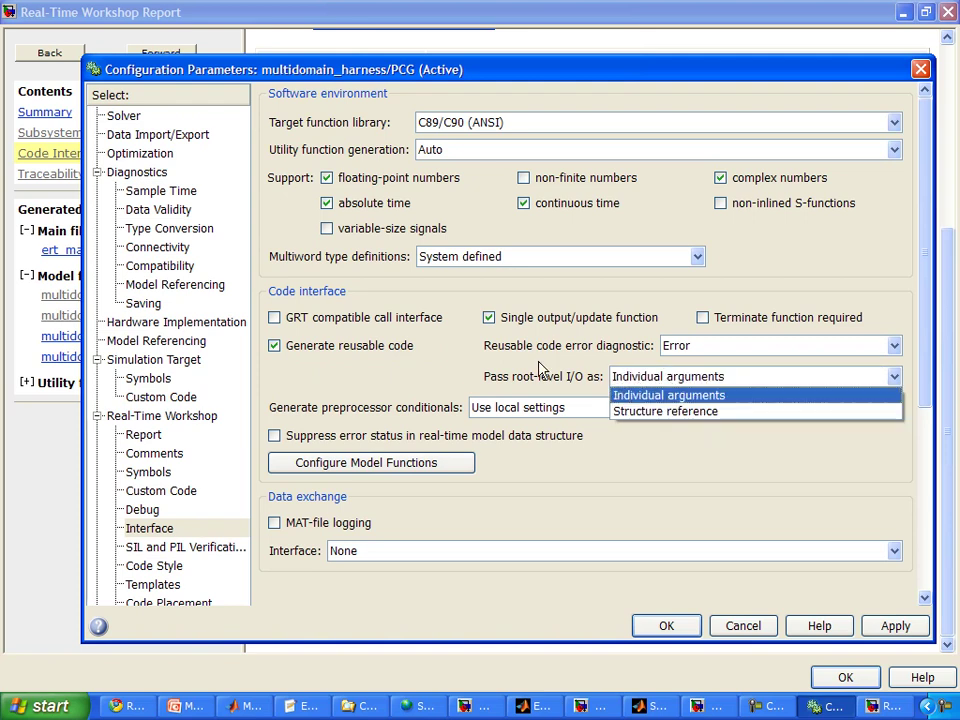
{"action": "left_click", "coordinate": [670, 395]}
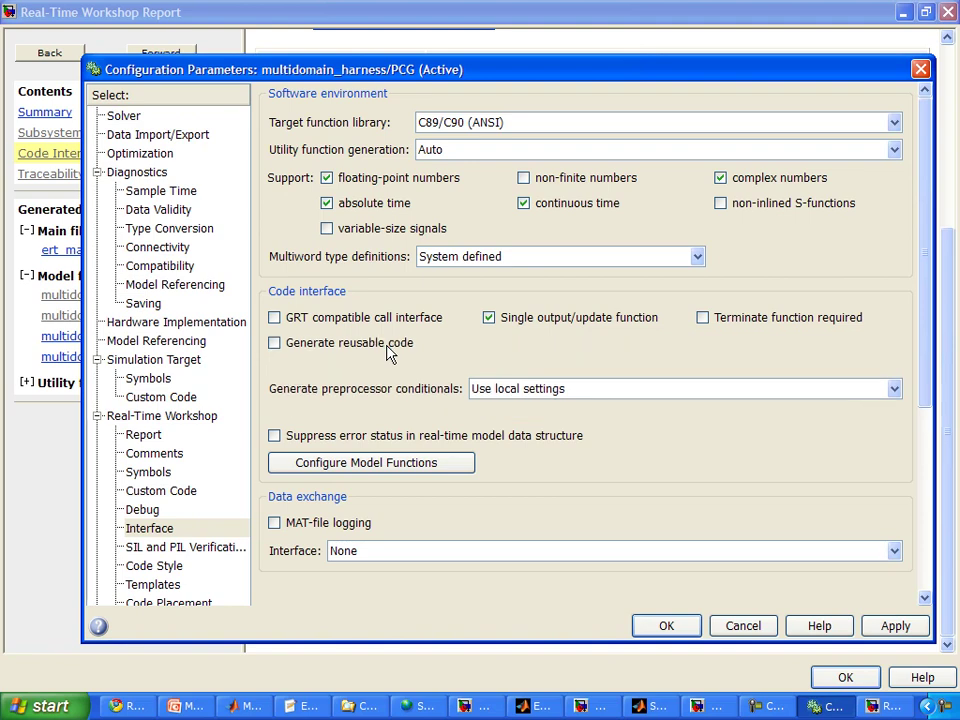
- Switch the function specification to Model specific C prototypes and load the default argument configuration
{"action": "left_click", "coordinate": [403, 440]}
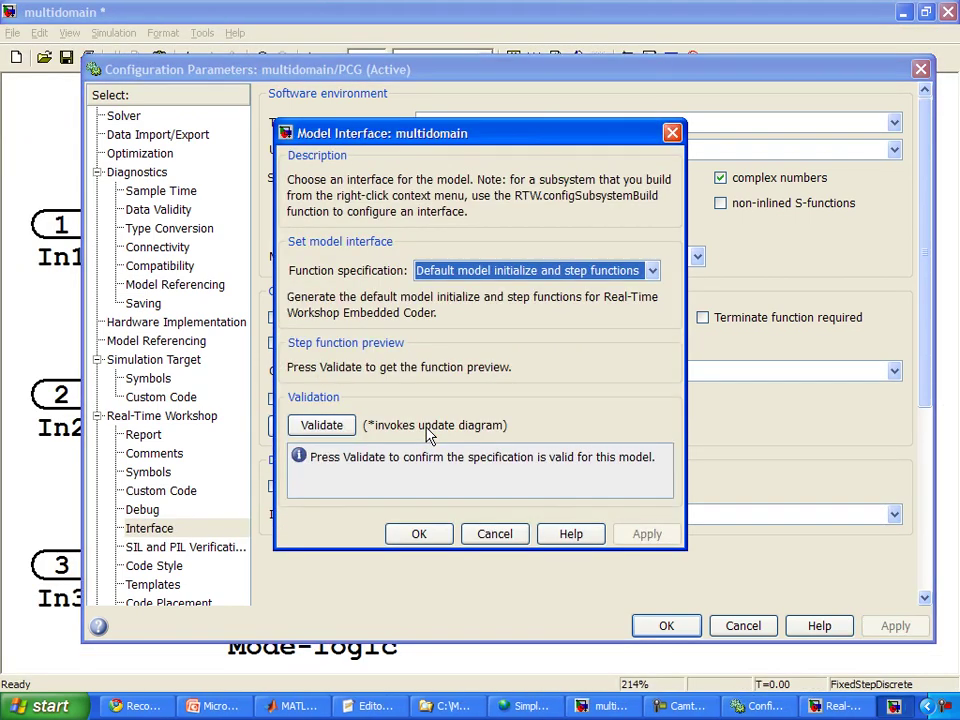
{"action": "left_click", "coordinate": [349, 426]}
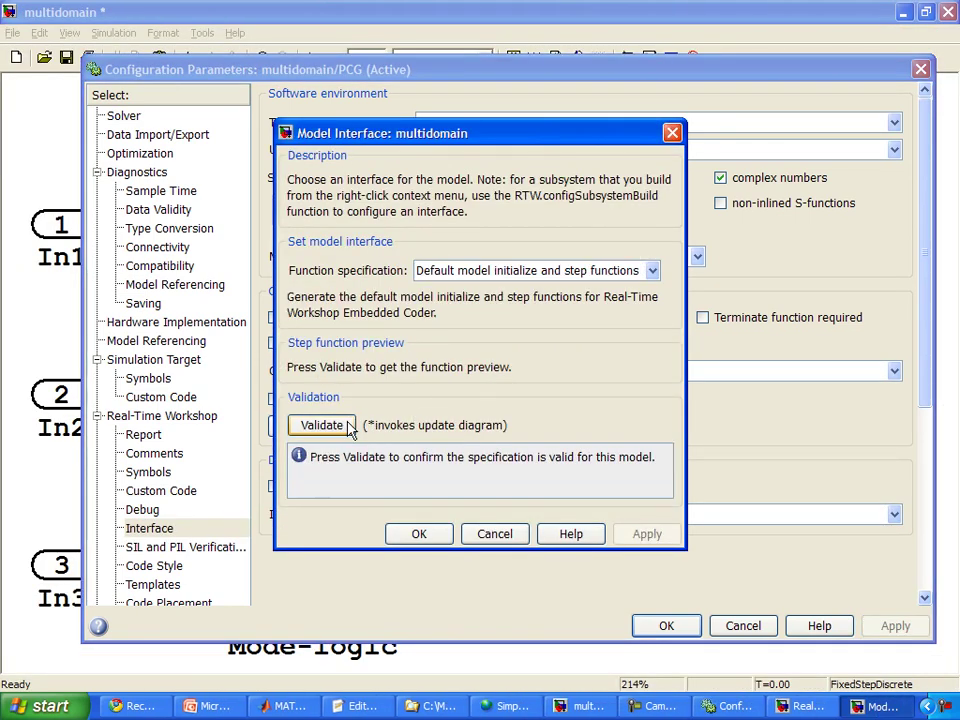
{"action": "left_click", "coordinate": [498, 272]}
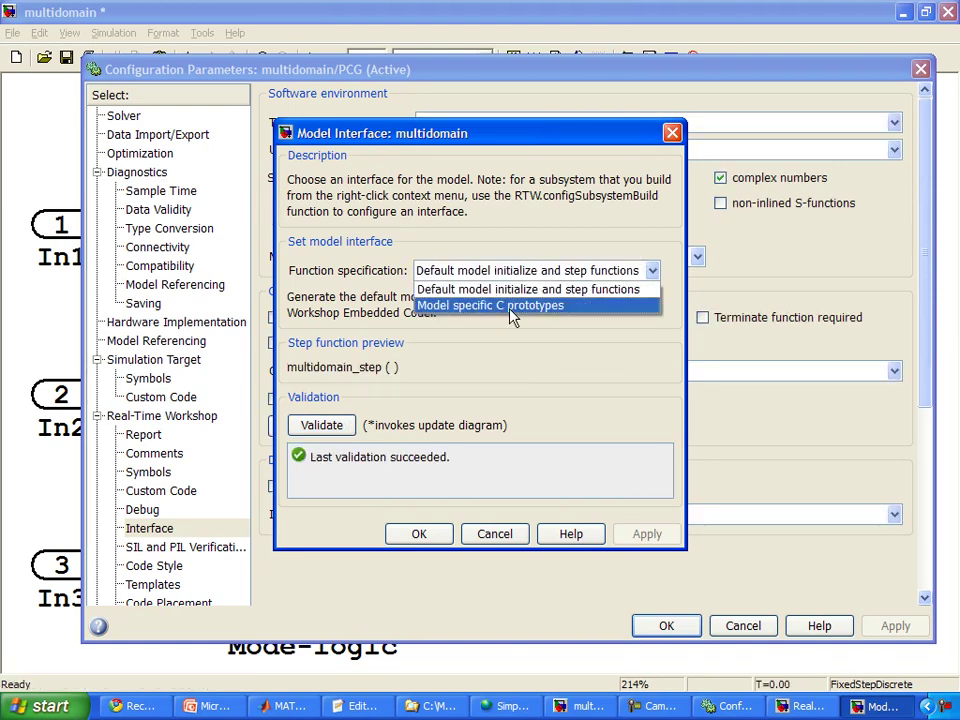
{"action": "left_click", "coordinate": [508, 303]}
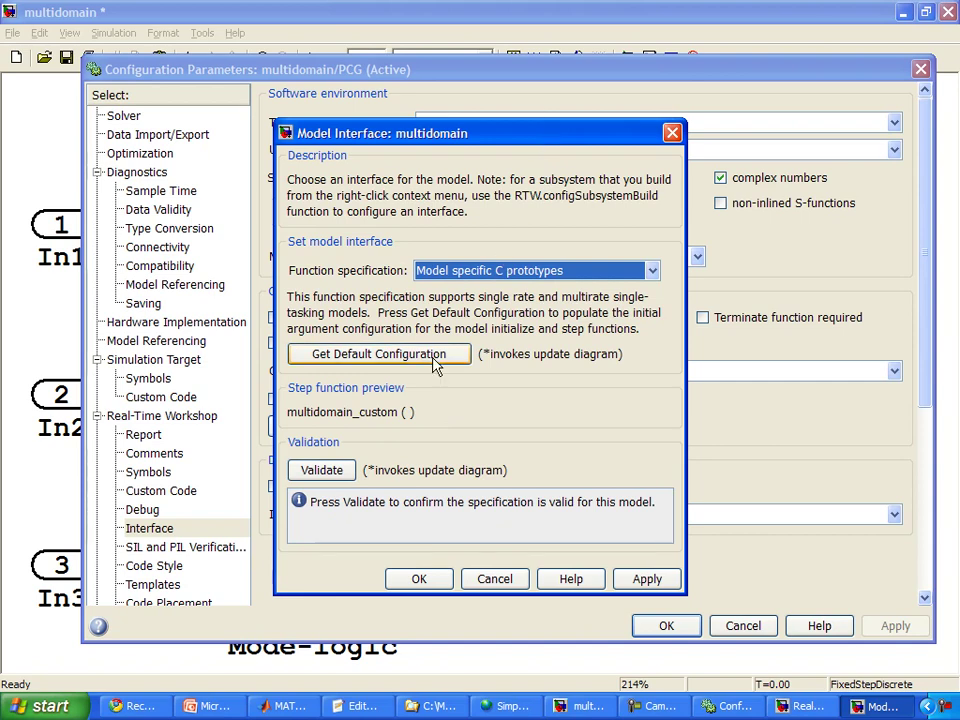
{"action": "left_click", "coordinate": [318, 470]}
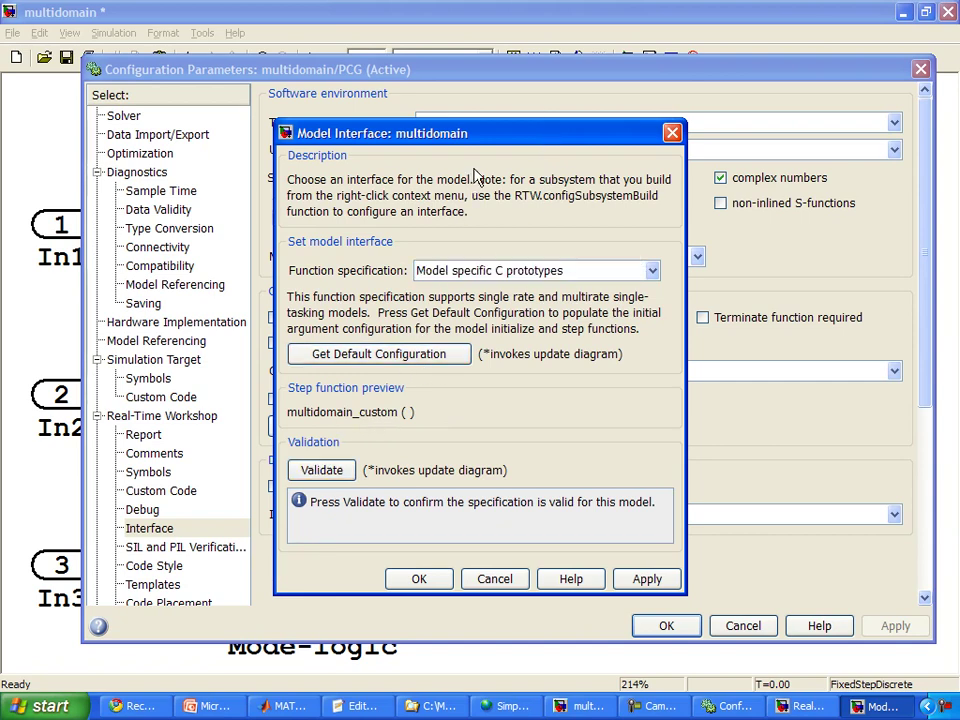
{"action": "left_click_drag", "start_coordinate": [490, 139], "coordinate": [405, 63]}
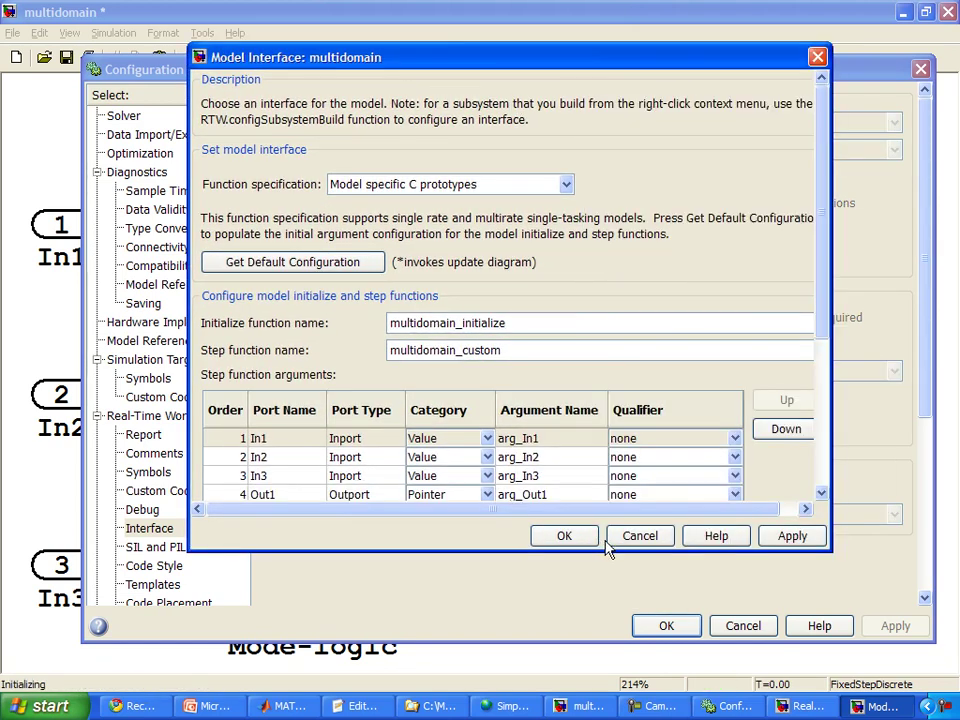
{"action": "left_click_drag", "start_coordinate": [768, 550], "coordinate": [773, 628]}
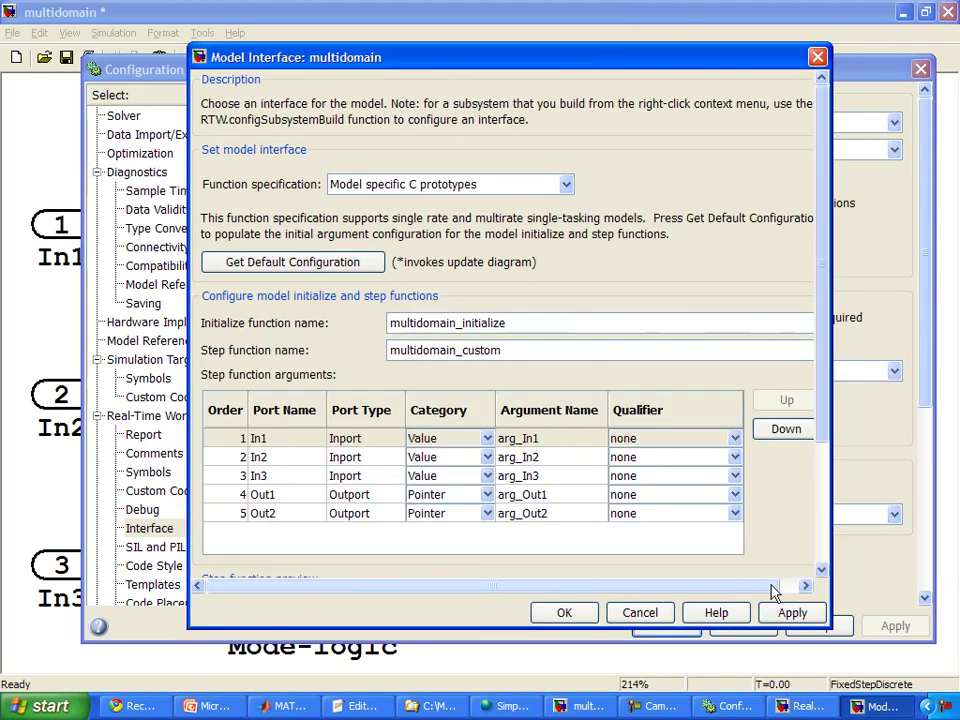
{"action": "left_click_drag", "start_coordinate": [832, 482], "coordinate": [868, 482]}
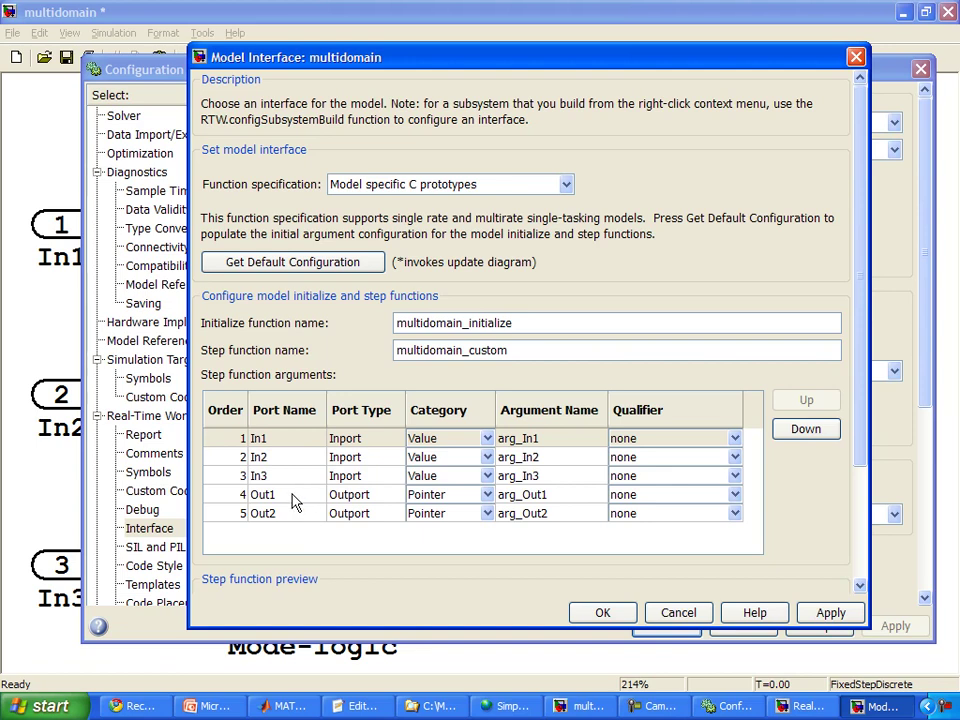
- Set In1 and In3 to Pointer, Out1 to Value, and In3 qualifier to const * const, then close
{"action": "left_click", "coordinate": [488, 440]}
{"action": "left_click", "coordinate": [484, 471]}
{"action": "left_click", "coordinate": [487, 476]}
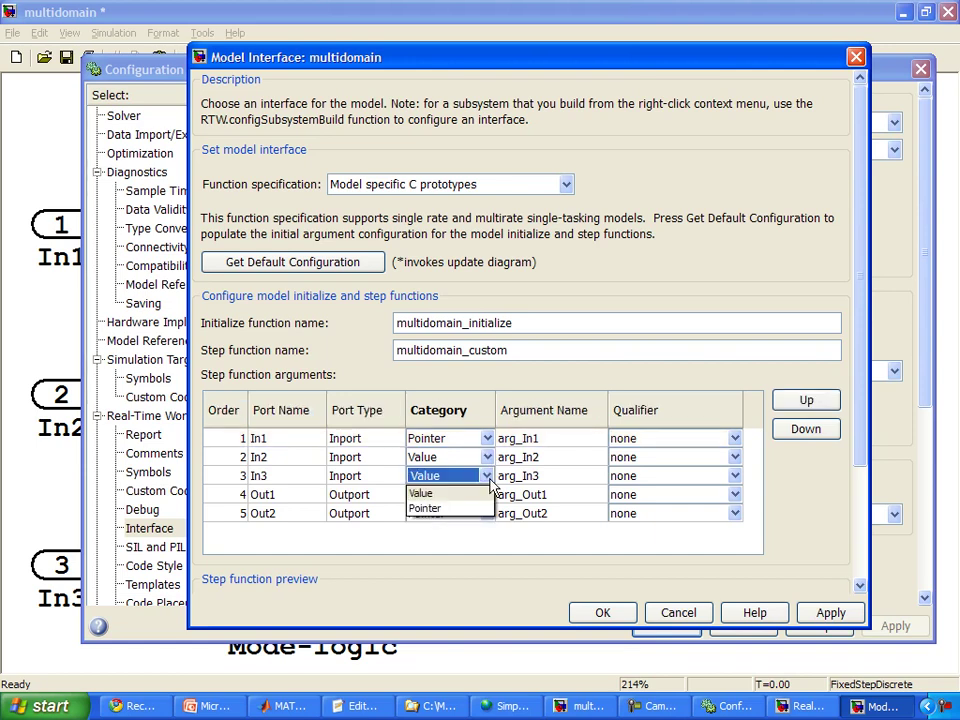
{"action": "left_click", "coordinate": [479, 509]}
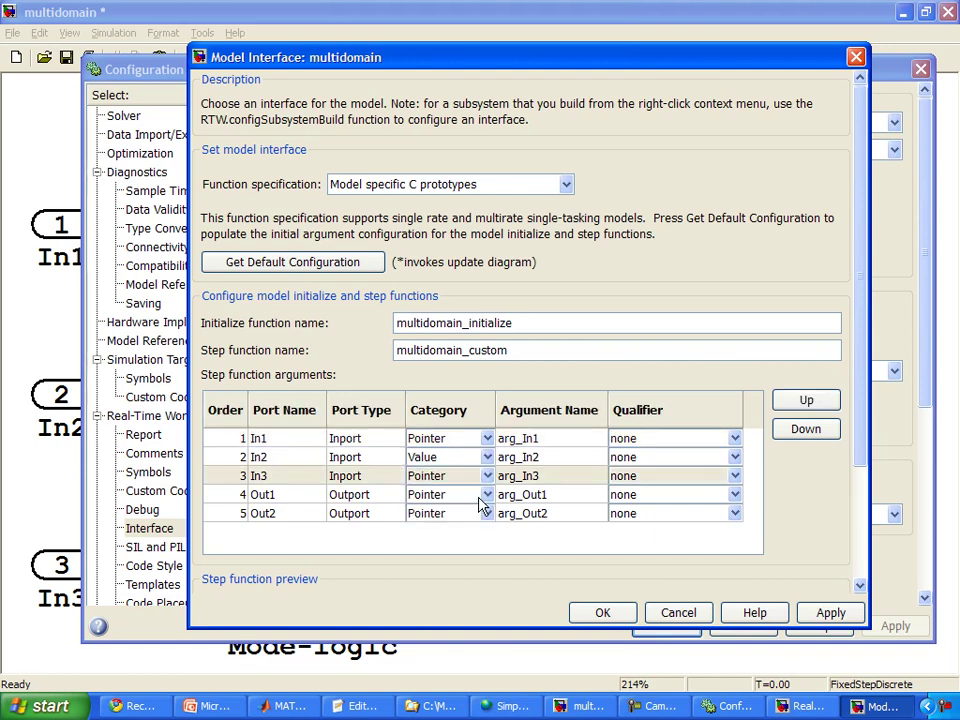
{"action": "left_click", "coordinate": [467, 500]}
{"action": "left_click", "coordinate": [465, 510]}
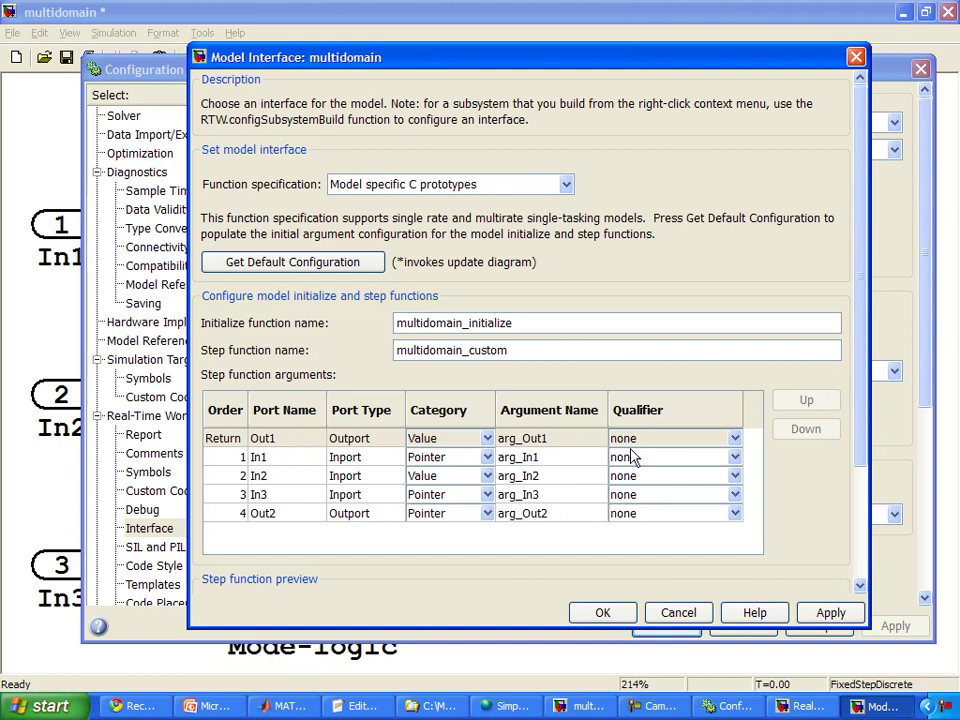
{"action": "left_click", "coordinate": [648, 495]}
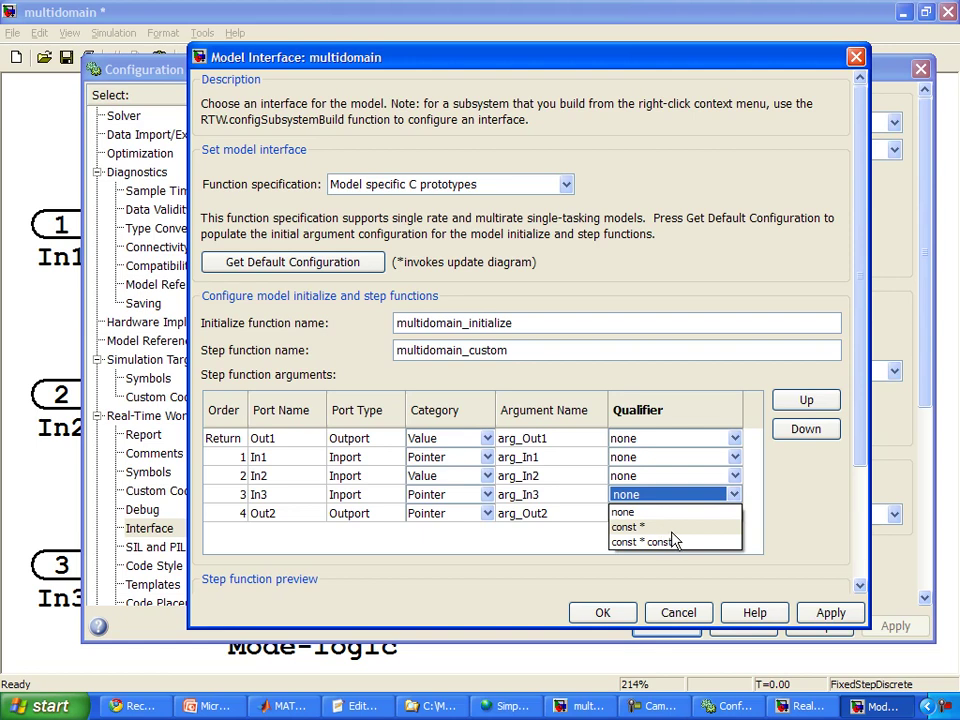
{"action": "left_click", "coordinate": [673, 532]}
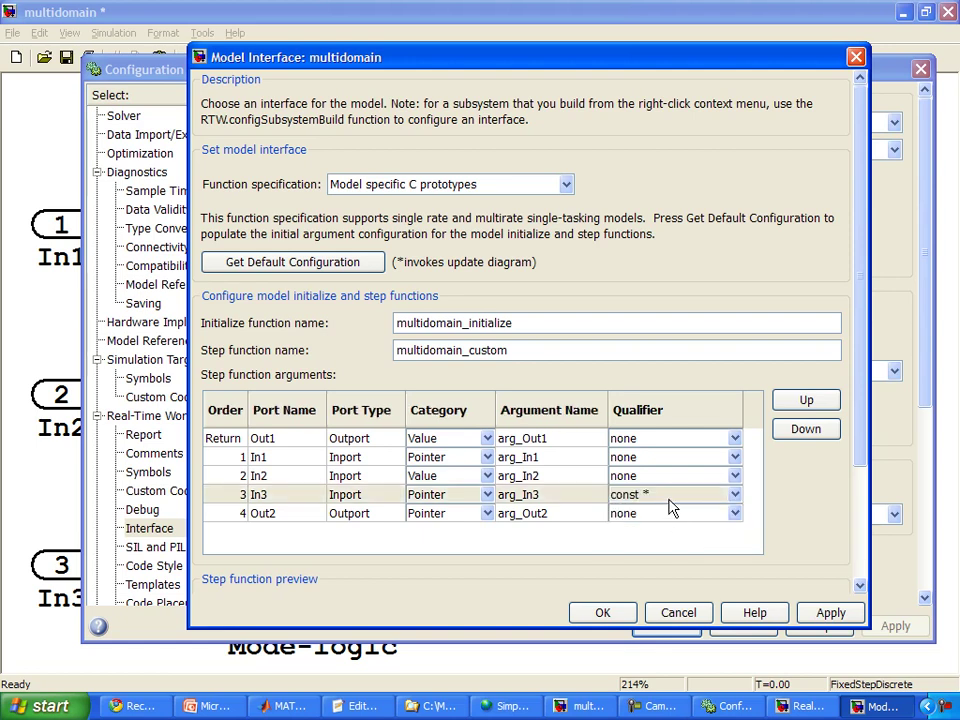
{"action": "left_click", "coordinate": [670, 500]}
{"action": "left_click", "coordinate": [673, 545]}
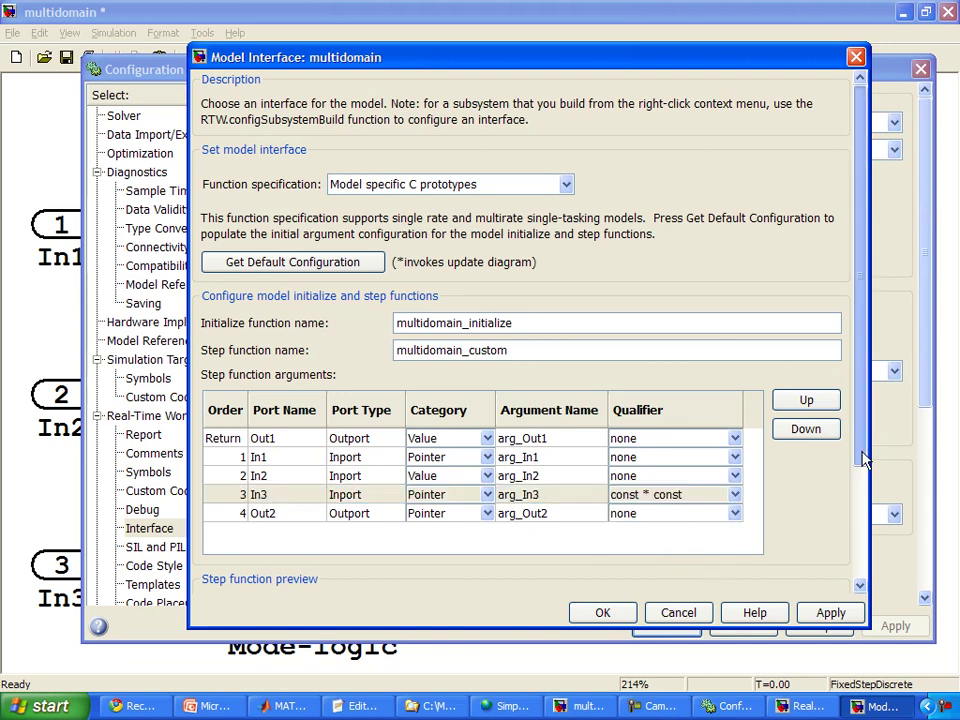
{"action": "scroll", "coordinate": [861, 505], "scroll_direction": "down", "scroll_amount": 3}
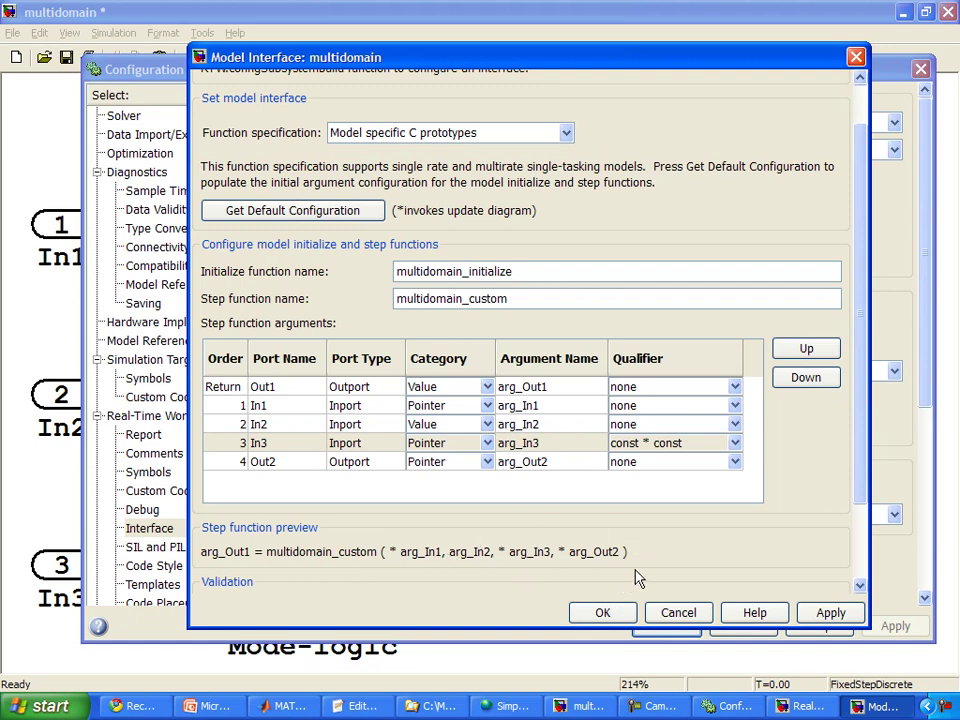
{"action": "left_click", "coordinate": [670, 613]}
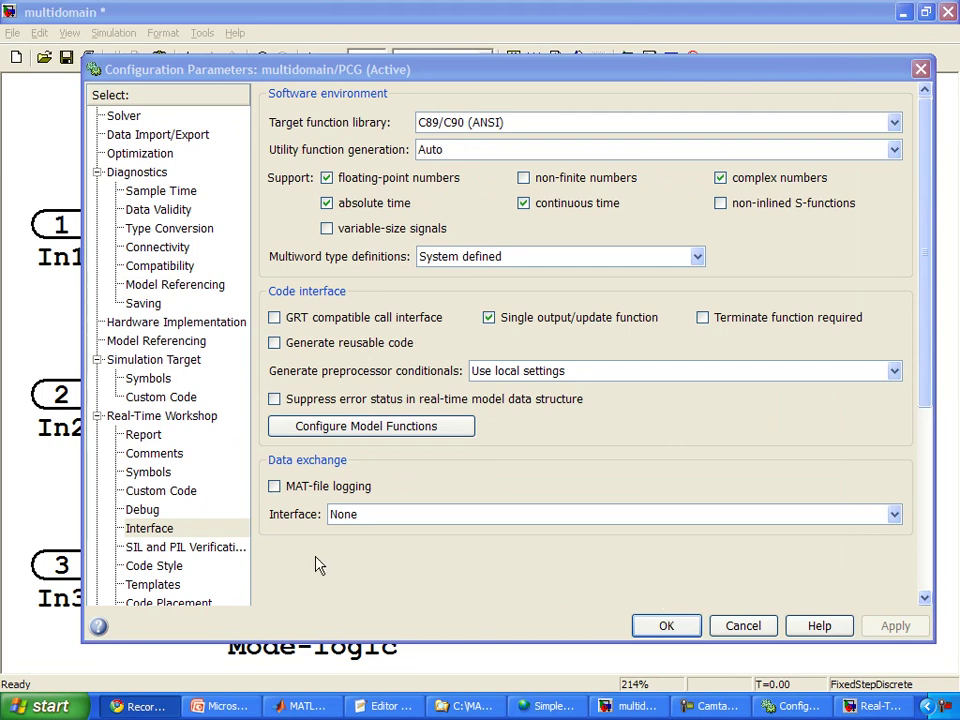
- Return to the Real-Time Workshop settings and close Configuration Parameters with OK
{"action": "left_click", "coordinate": [210, 532]}
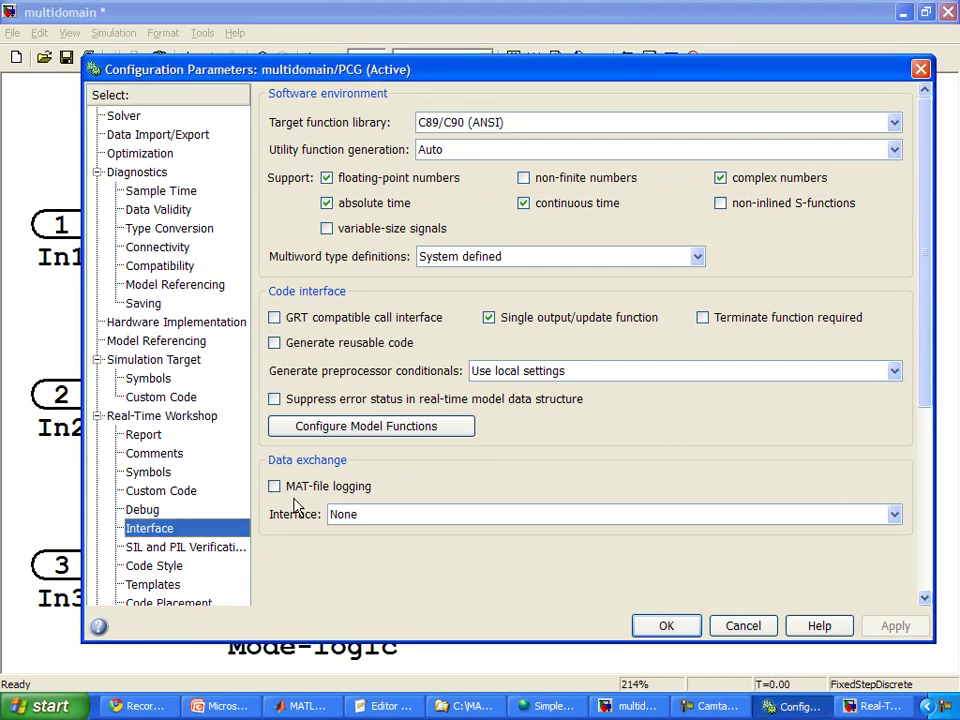
{"action": "left_click", "coordinate": [183, 419]}
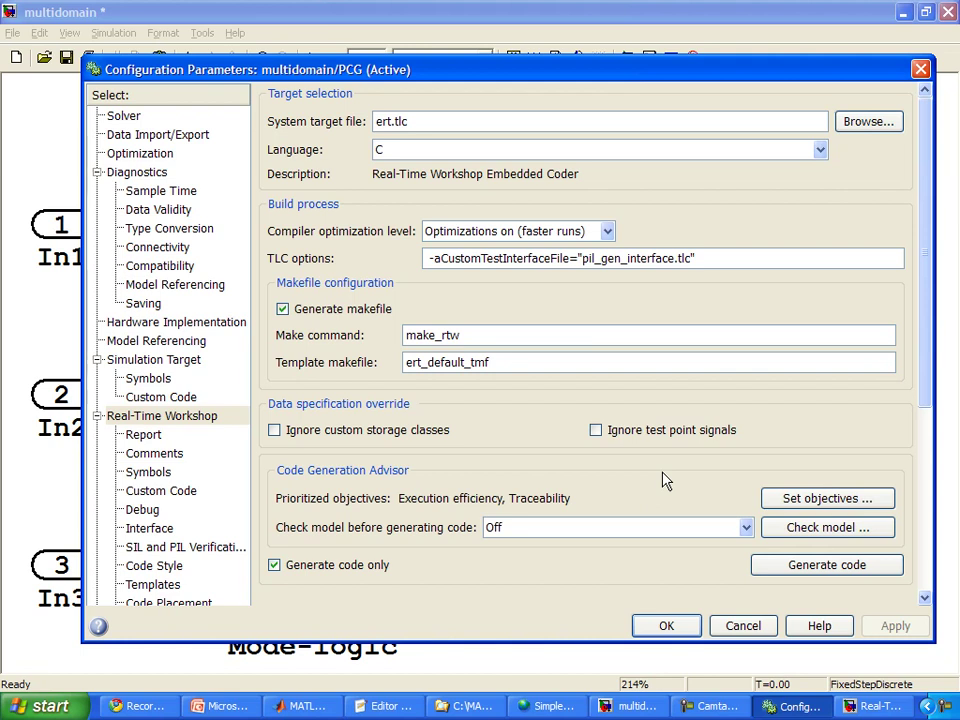
{"action": "left_click", "coordinate": [667, 627]}
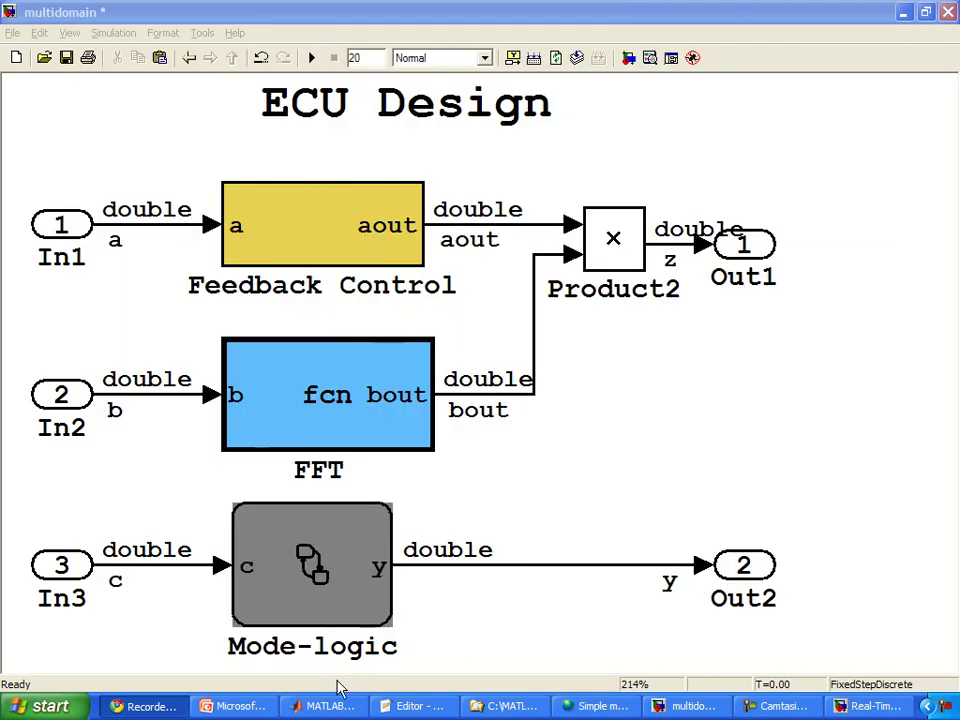
- Start the PowerPoint slide show and advance to slide 8, Code Metrics
{"action": "left_click", "coordinate": [235, 706]}
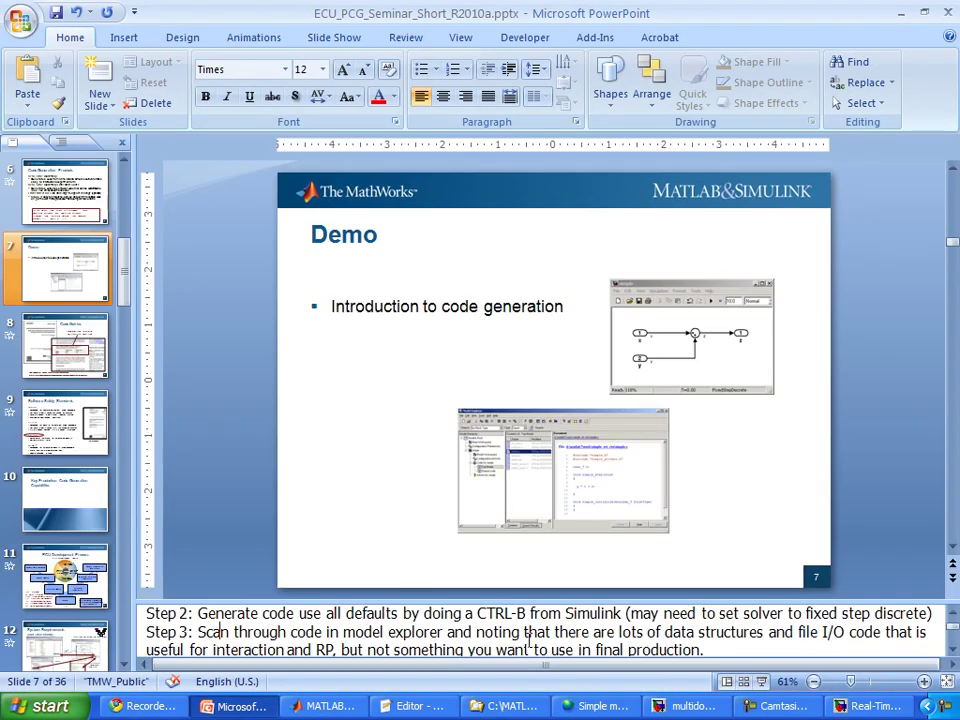
{"action": "left_click", "coordinate": [764, 681]}
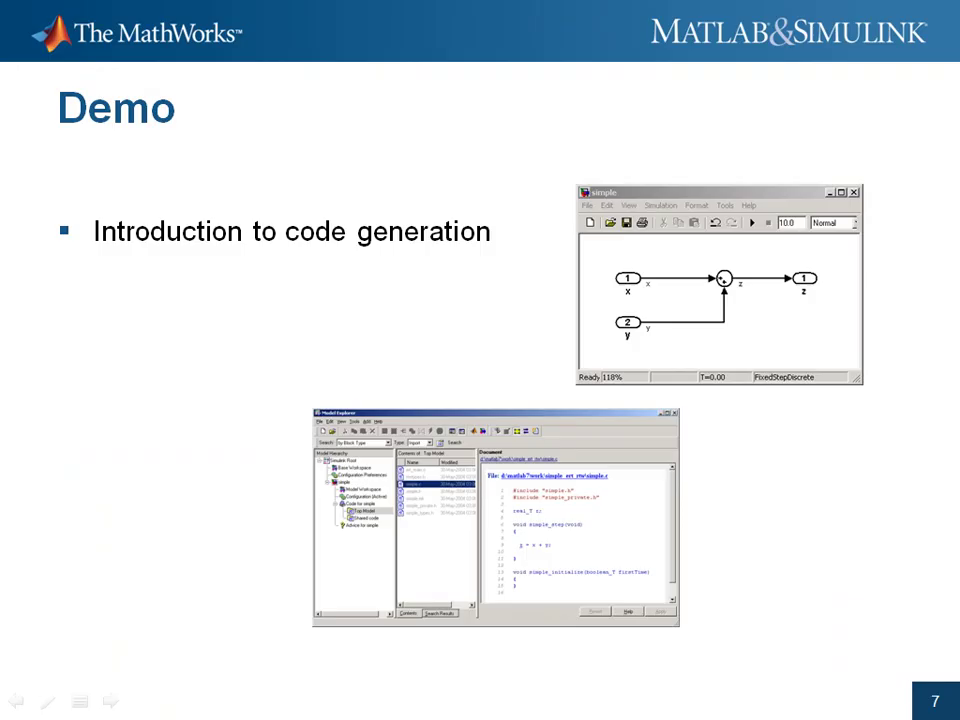
{"action": "left_click", "coordinate": [537, 363]}
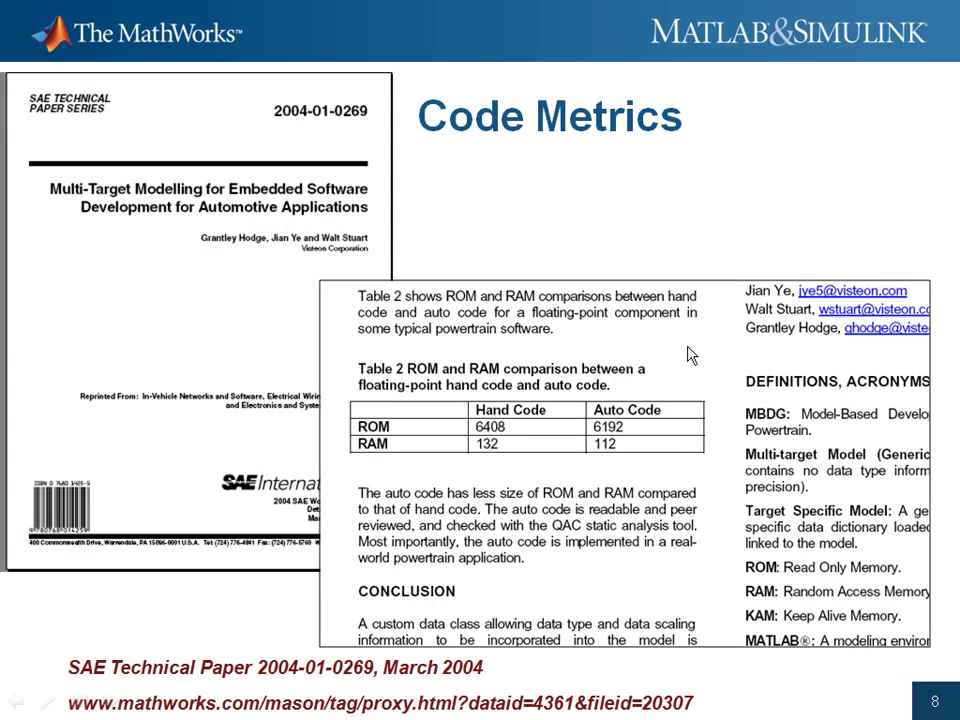